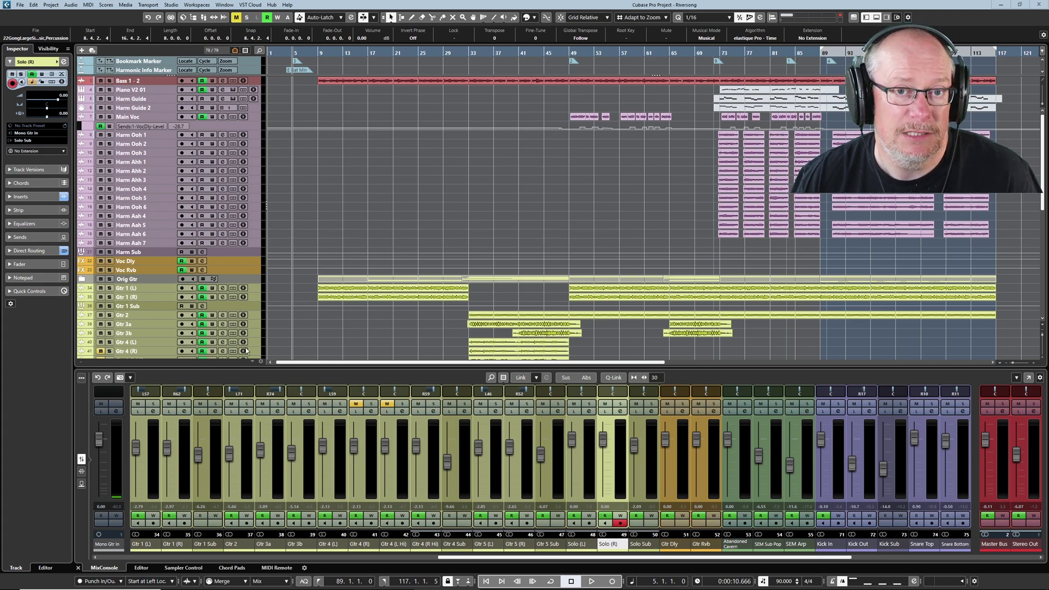
# Copy the Riversong project folder and paste a duplicate into Cubase Projects
pyautogui.hotkey('alt', 'Tab')
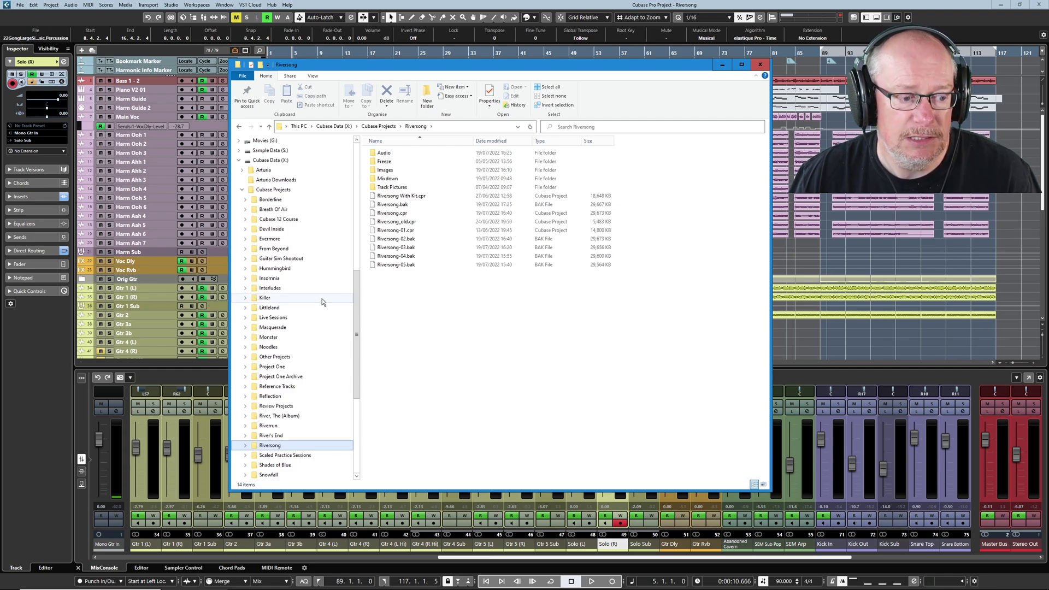
pyautogui.rightClick(279, 446)
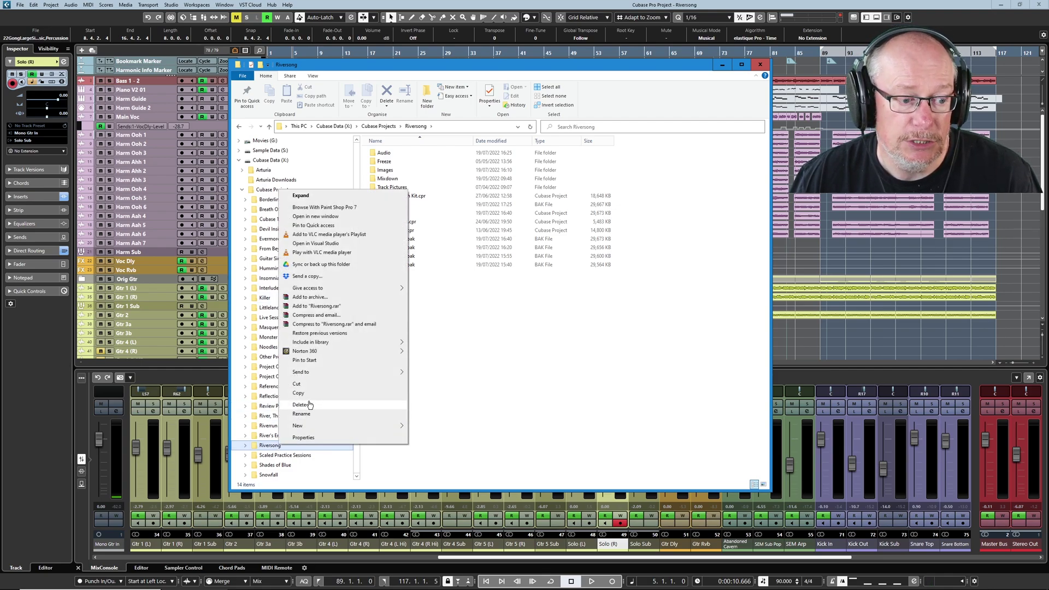
pyautogui.click(237, 394)
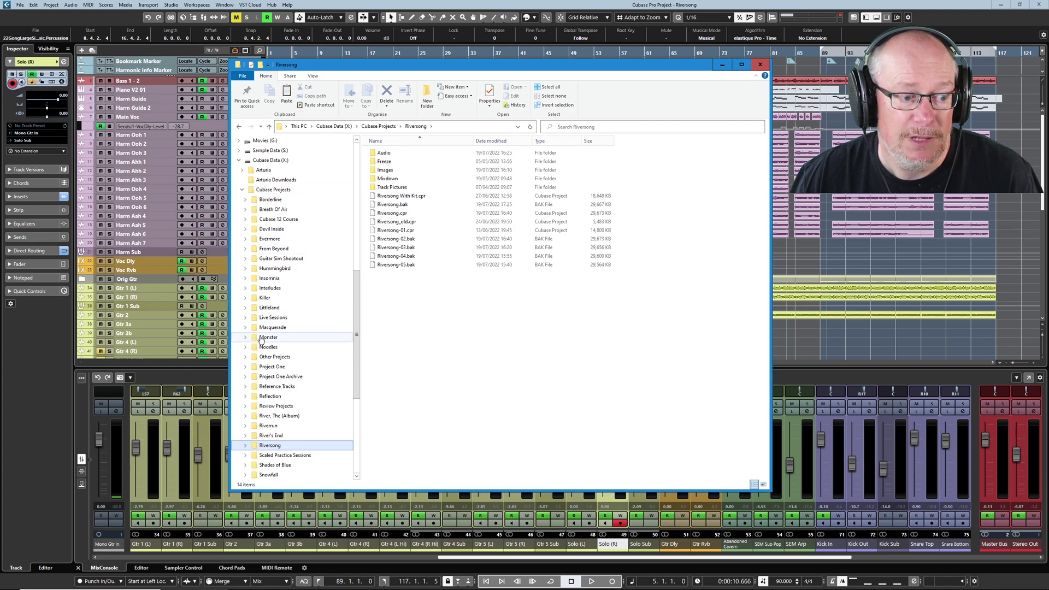
pyautogui.rightClick(274, 193)
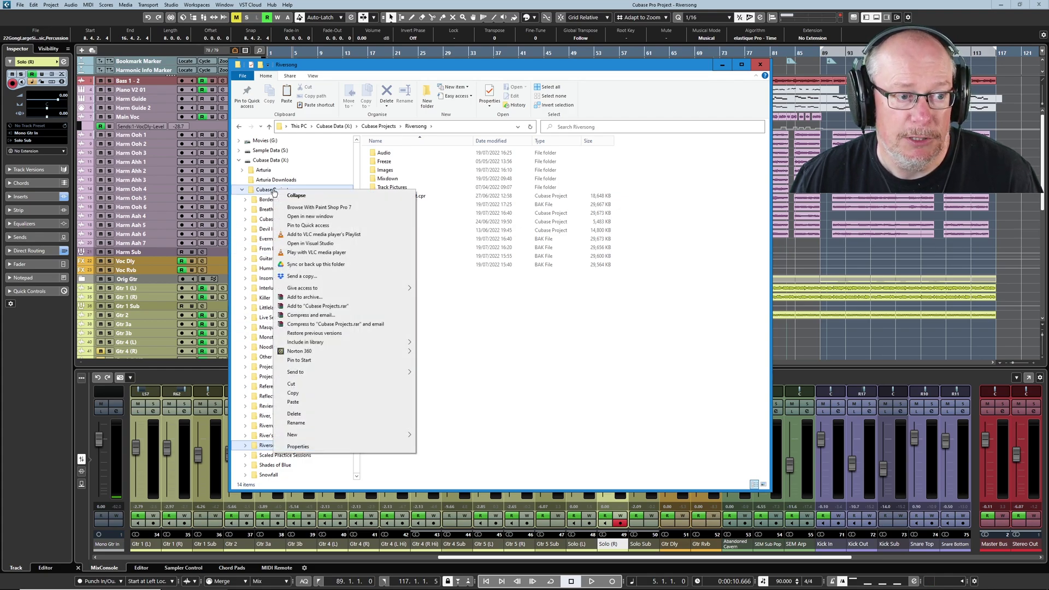
pyautogui.click(294, 403)
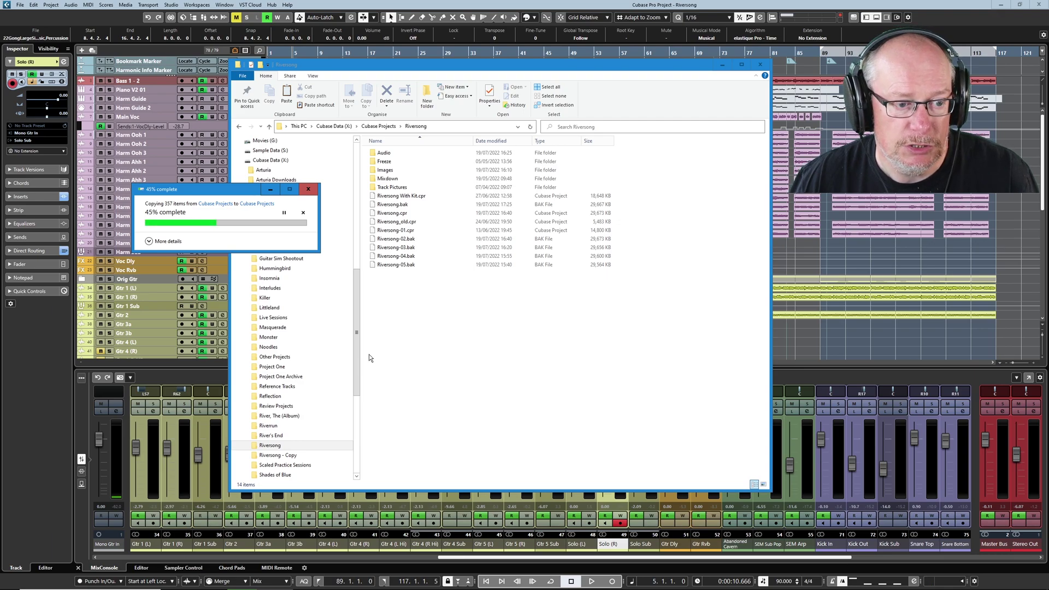
# Rename the 'Riversong - Copy' folder to 'Riversong (Rendered)'
pyautogui.rightClick(270, 459)
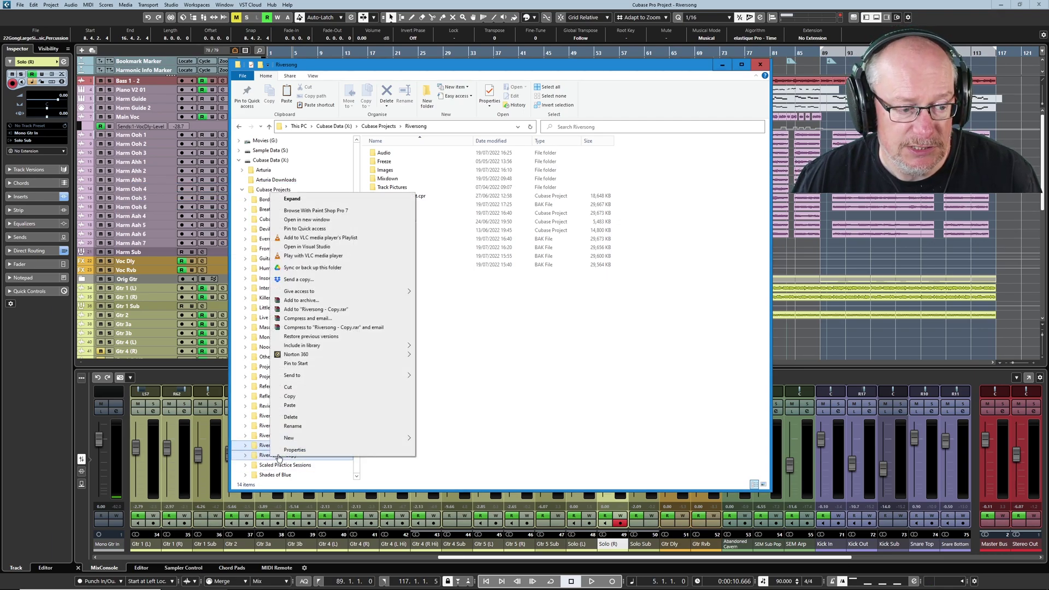
pyautogui.click(304, 430)
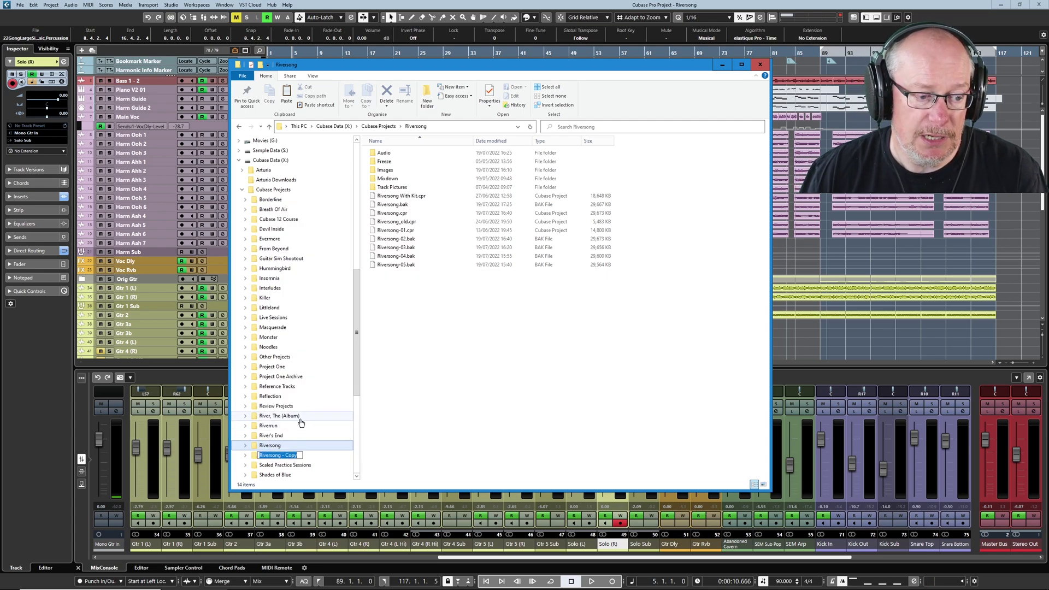
pyautogui.press('End')
pyautogui.press('BackSpace')
pyautogui.press('BackSpace')
pyautogui.press('BackSpace')
pyautogui.press('BackSpace')
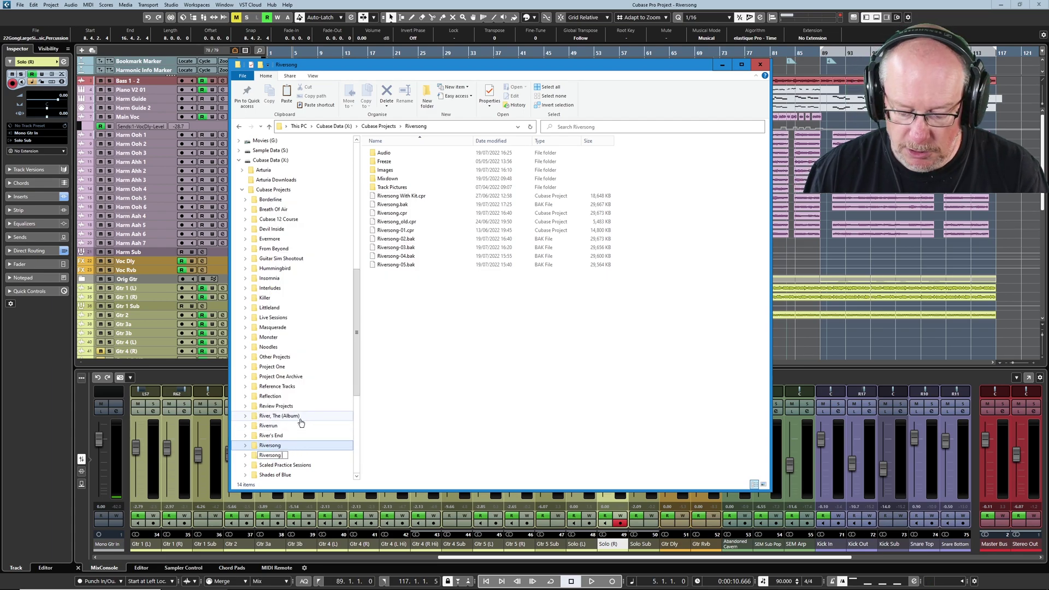
pyautogui.write('(Rendered')
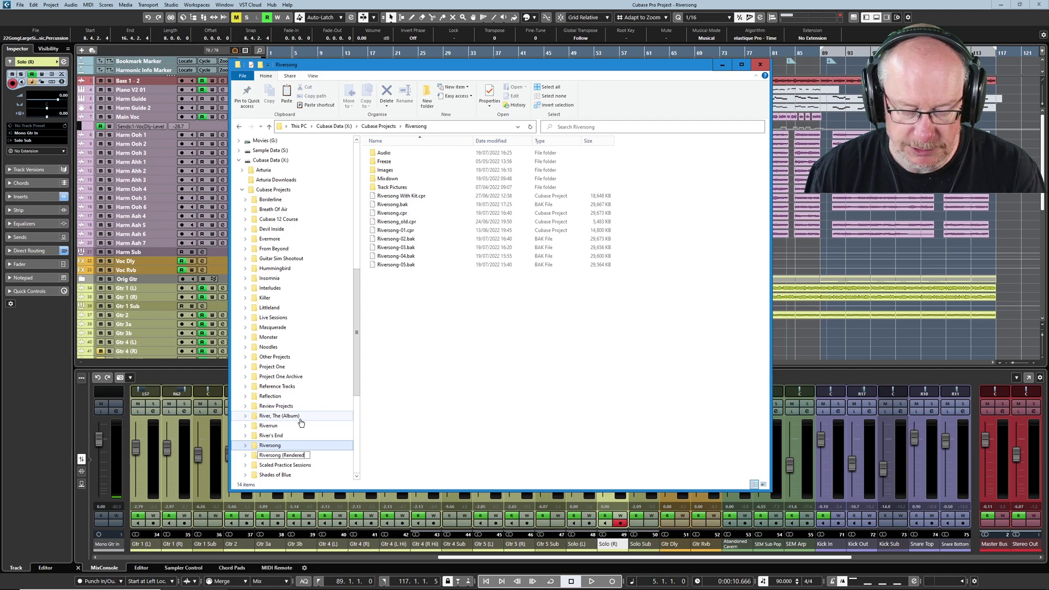
pyautogui.write(')')
pyautogui.press('Return')
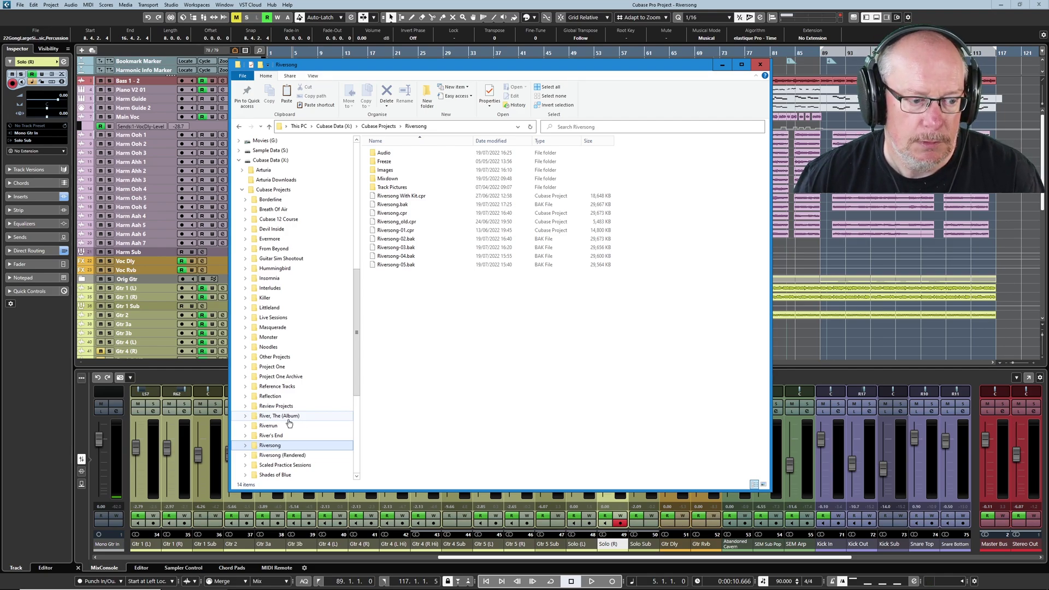
# In the Riversong (Rendered) folder, delete the old project files and all .bak backups
pyautogui.click(271, 456)
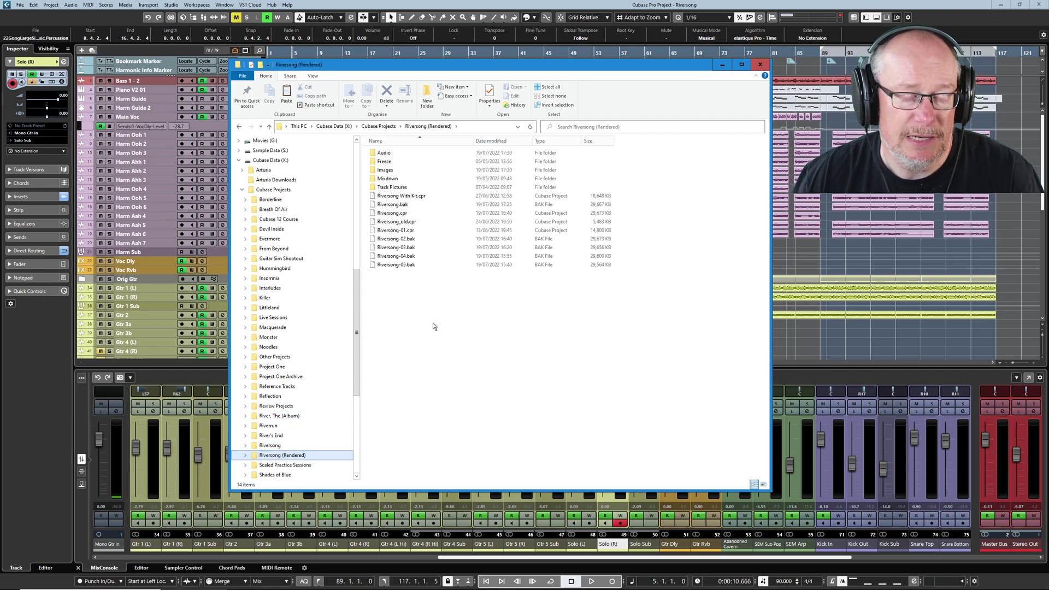
pyautogui.click(403, 198)
pyautogui.keyDown('ctrl'); pyautogui.click(393, 204); pyautogui.keyUp('ctrl')
pyautogui.keyDown('ctrl'); pyautogui.click(394, 222); pyautogui.keyUp('ctrl')
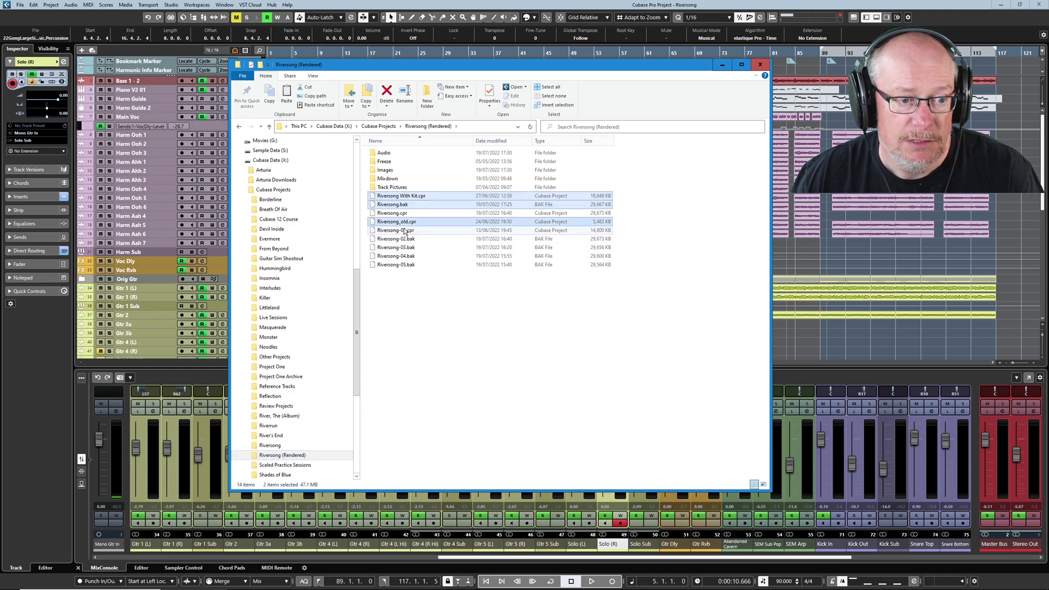
pyautogui.keyDown('ctrl'); pyautogui.click(394, 230); pyautogui.keyUp('ctrl')
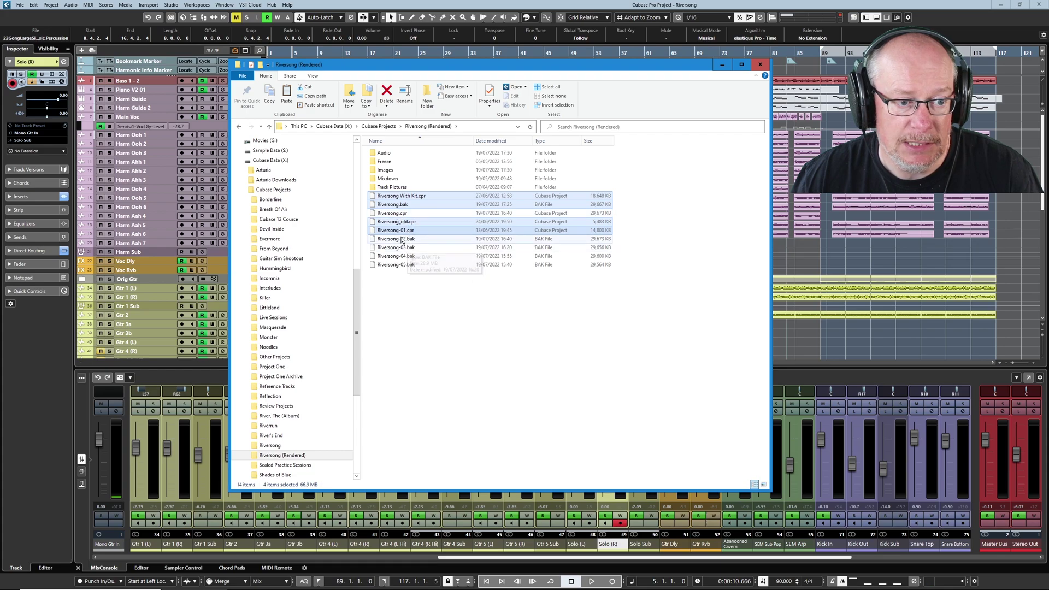
pyautogui.keyDown('ctrl'); pyautogui.click(396, 239); pyautogui.keyUp('ctrl')
pyautogui.keyDown('ctrl'); pyautogui.click(396, 248); pyautogui.keyUp('ctrl')
pyautogui.keyDown('ctrl'); pyautogui.click(396, 257); pyautogui.keyUp('ctrl')
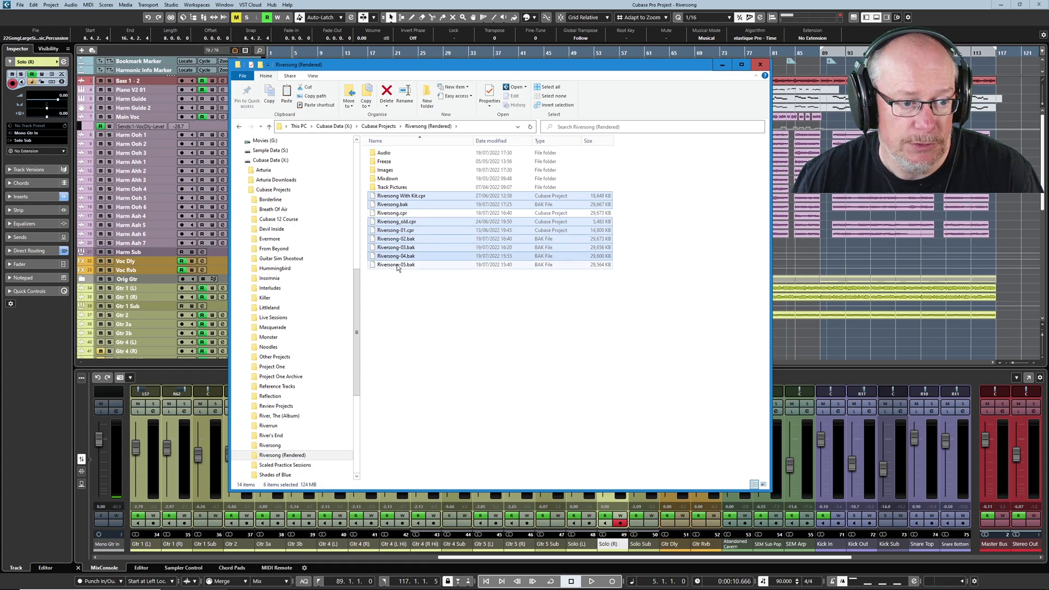
pyautogui.keyDown('ctrl'); pyautogui.click(397, 265); pyautogui.keyUp('ctrl')
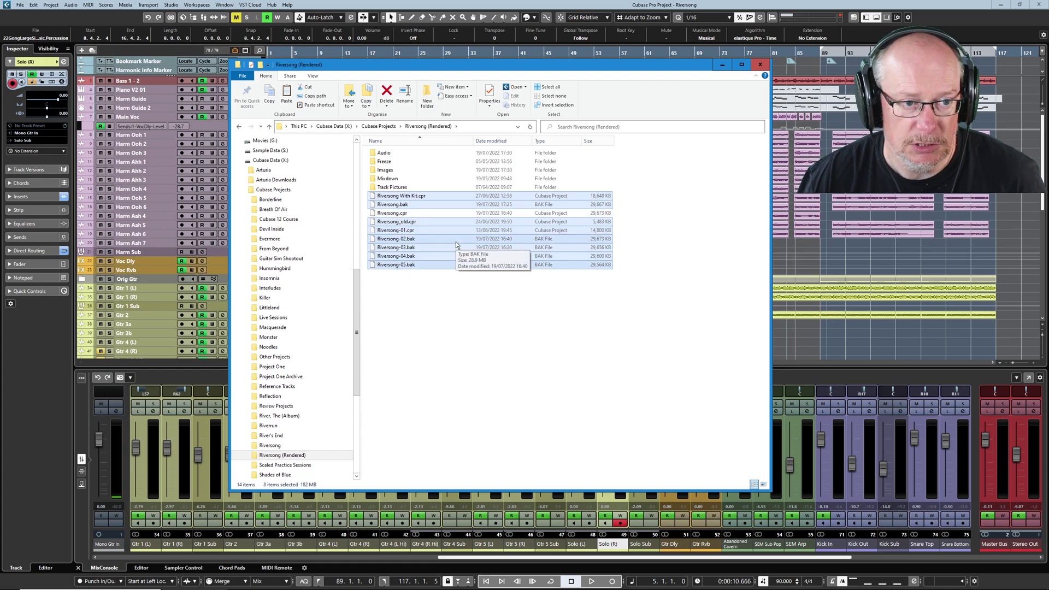
pyautogui.press('Delete')
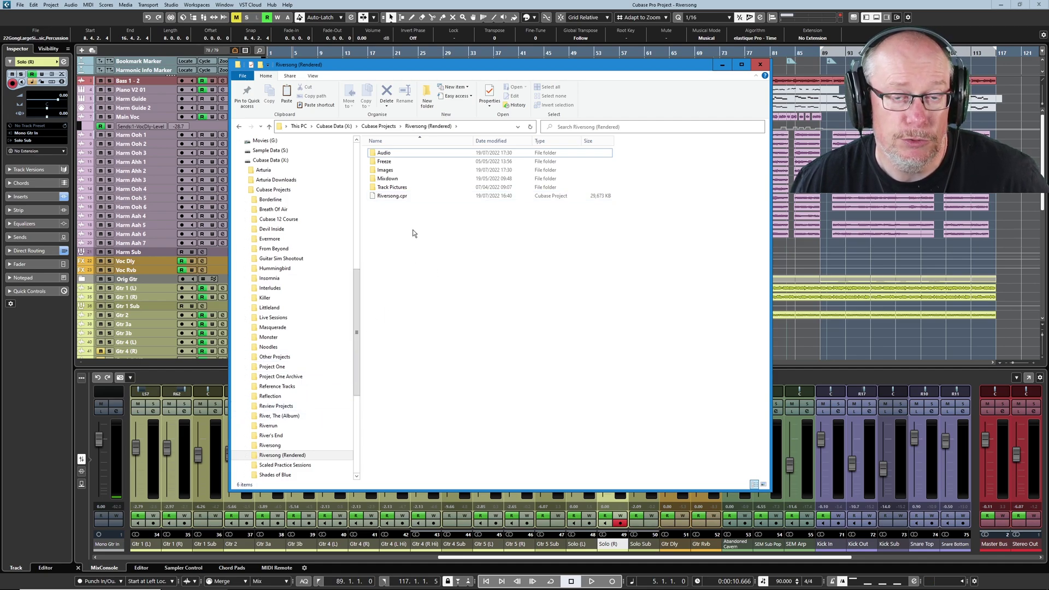
# Rename Riversong.cpr to 'Riversong (Rendered).cpr'
pyautogui.rightClick(401, 197)
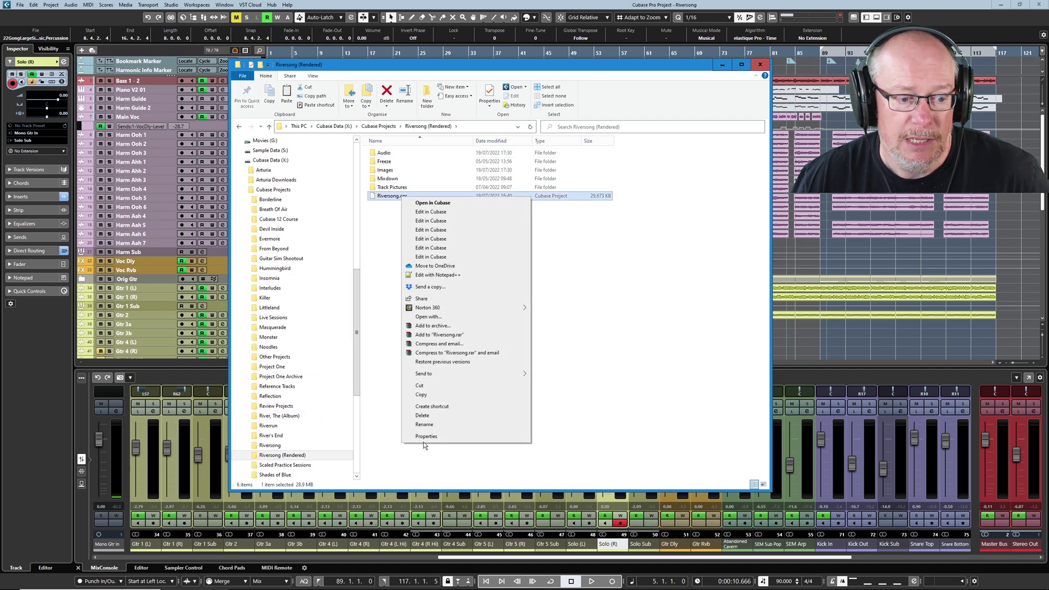
pyautogui.click(429, 424)
pyautogui.press('End')
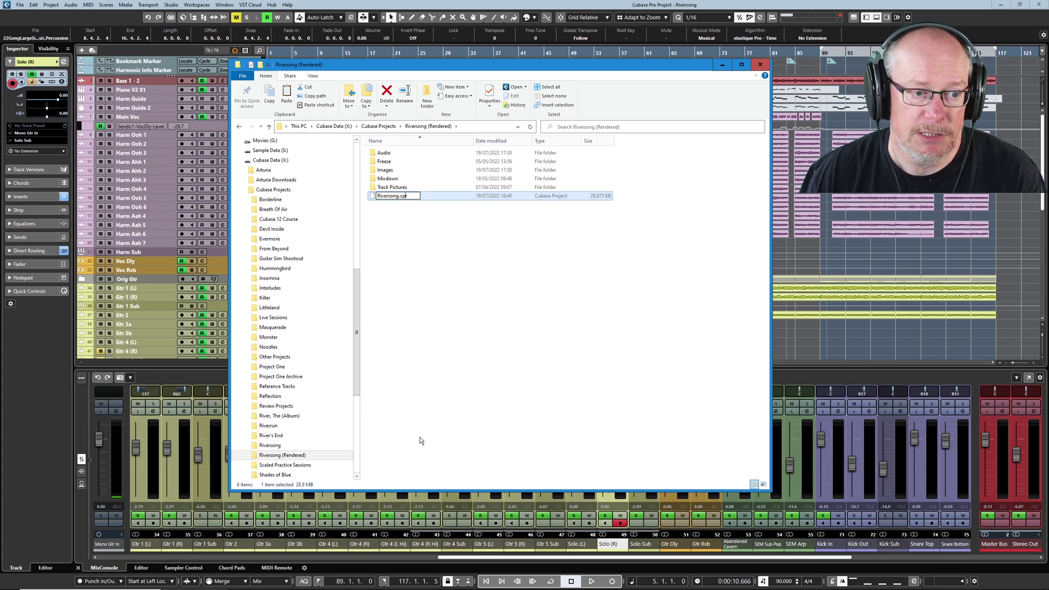
pyautogui.write('(rend')
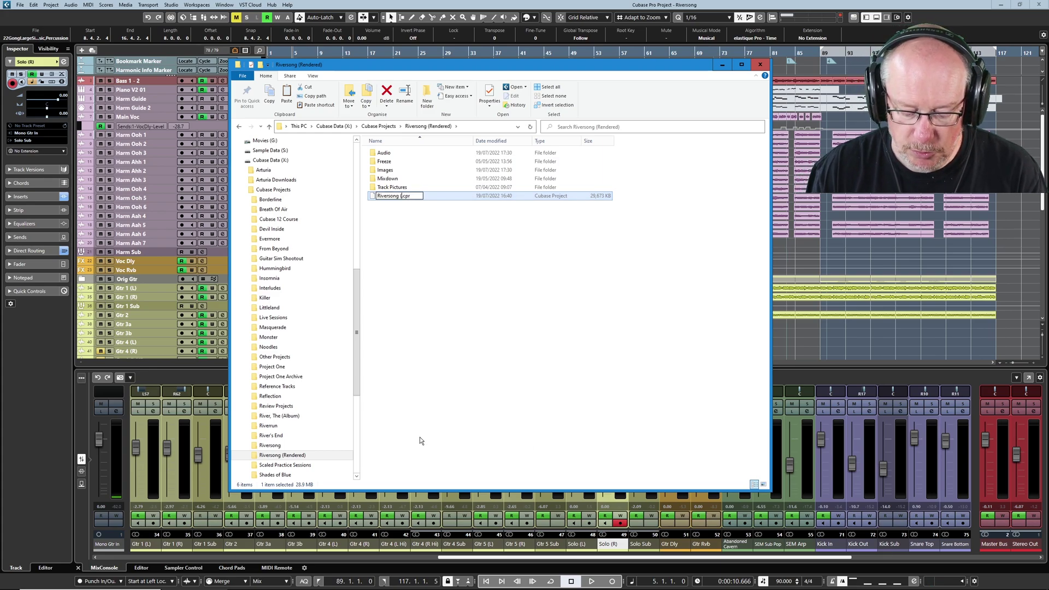
pyautogui.write('ered)')
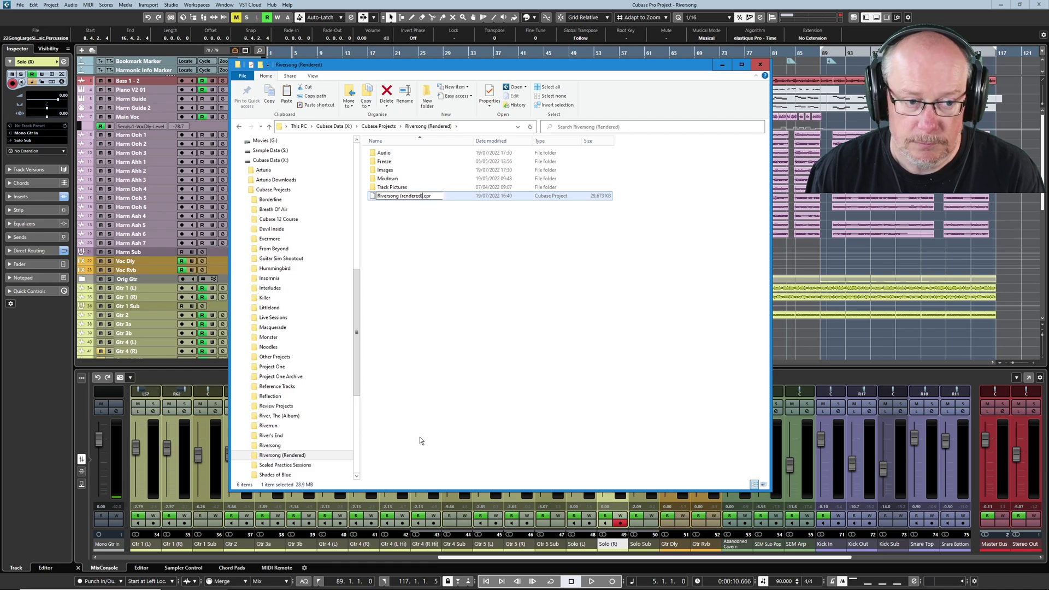
pyautogui.press('Return')
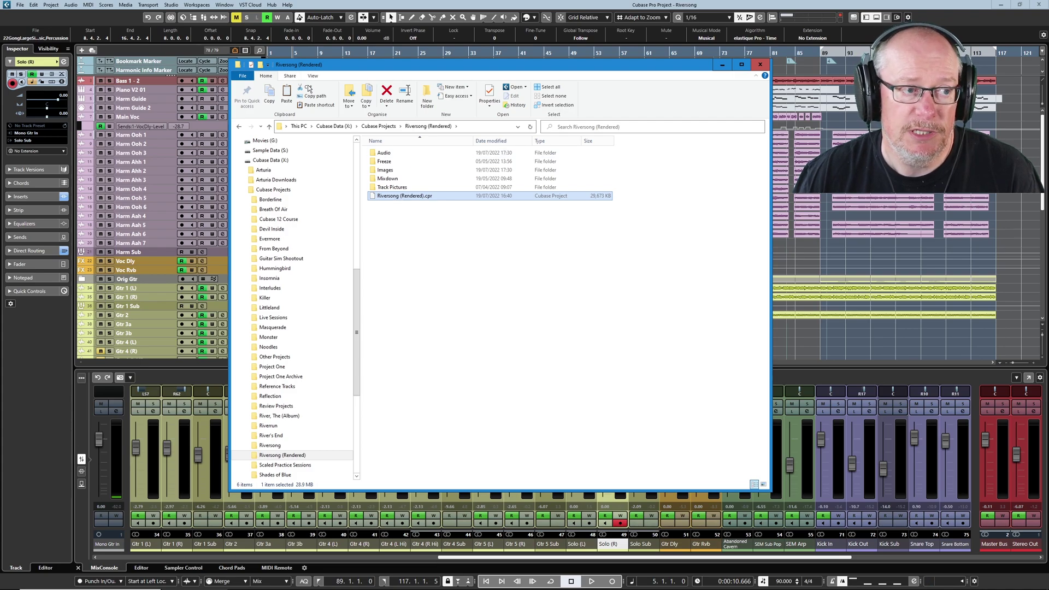
# Close the current Riversong project in Cubase, answering the save prompt
pyautogui.click(33, 4)
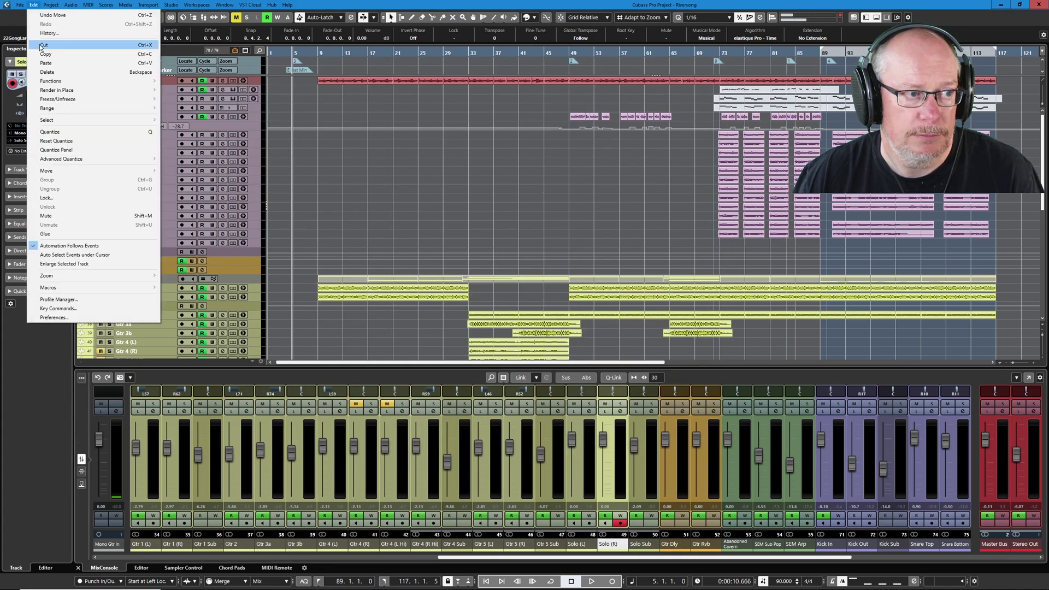
pyautogui.click(31, 55)
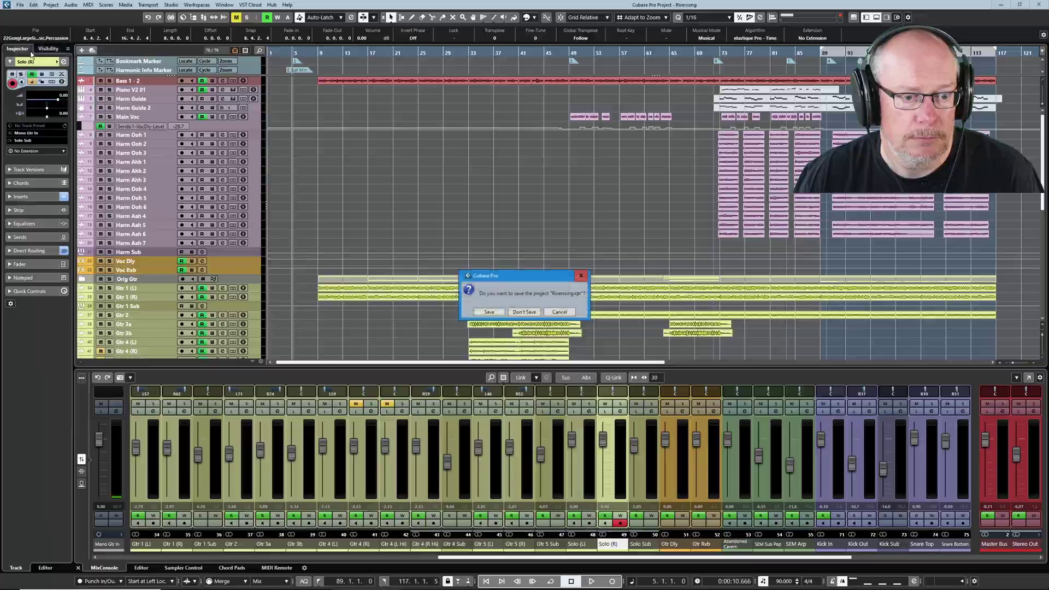
pyautogui.press('Return')
pyautogui.click(19, 4)
# Open Riversong (Rendered).cpr from the Riversong (Rendered) folder in Cubase Projects
pyautogui.click(28, 33)
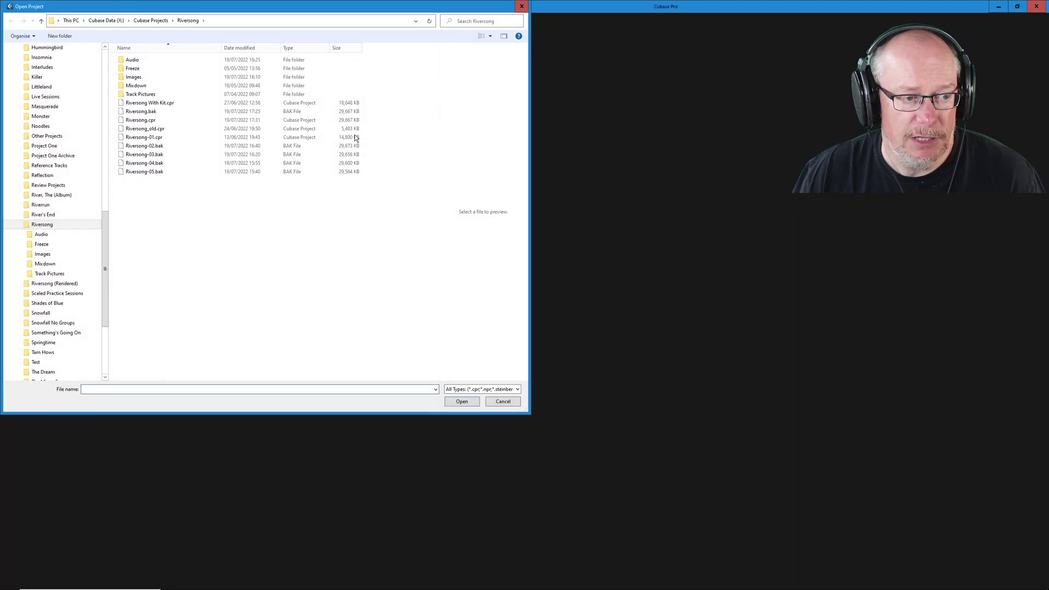
pyautogui.moveTo(345, 7); pyautogui.dragTo(560, 99)
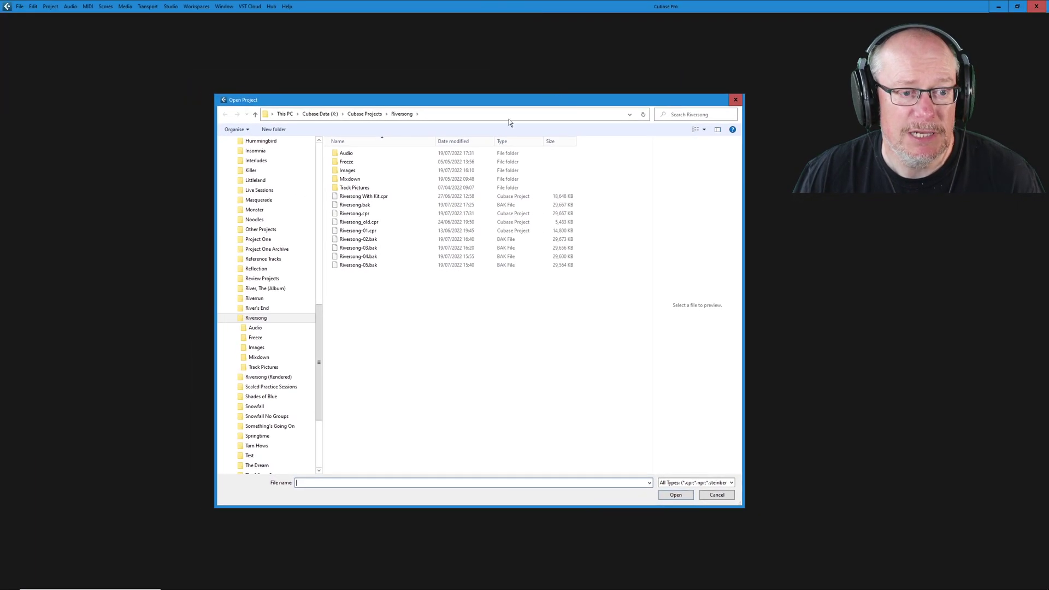
pyautogui.click(361, 114)
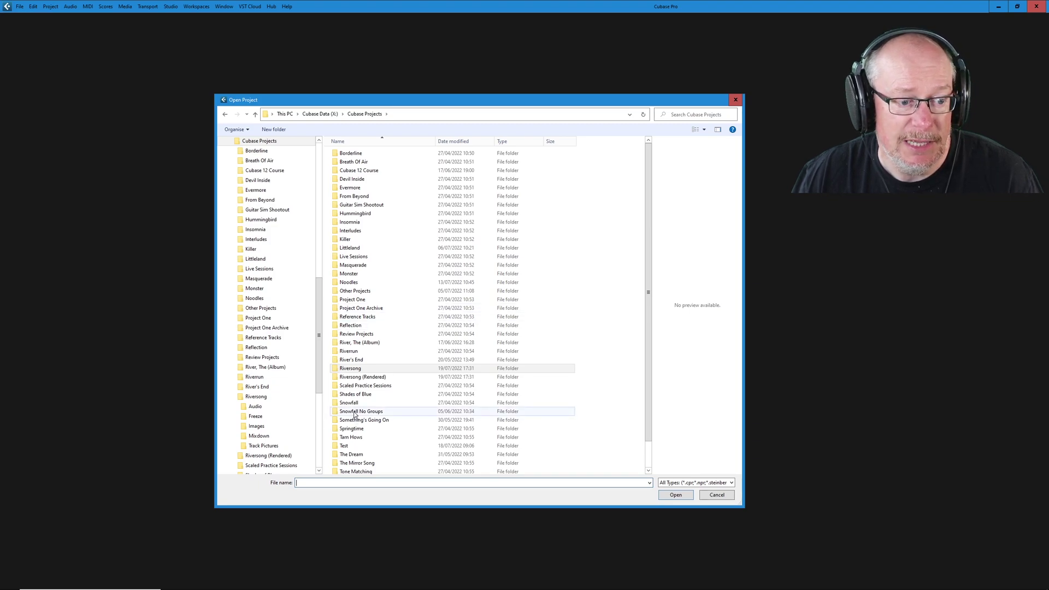
pyautogui.doubleClick(360, 377)
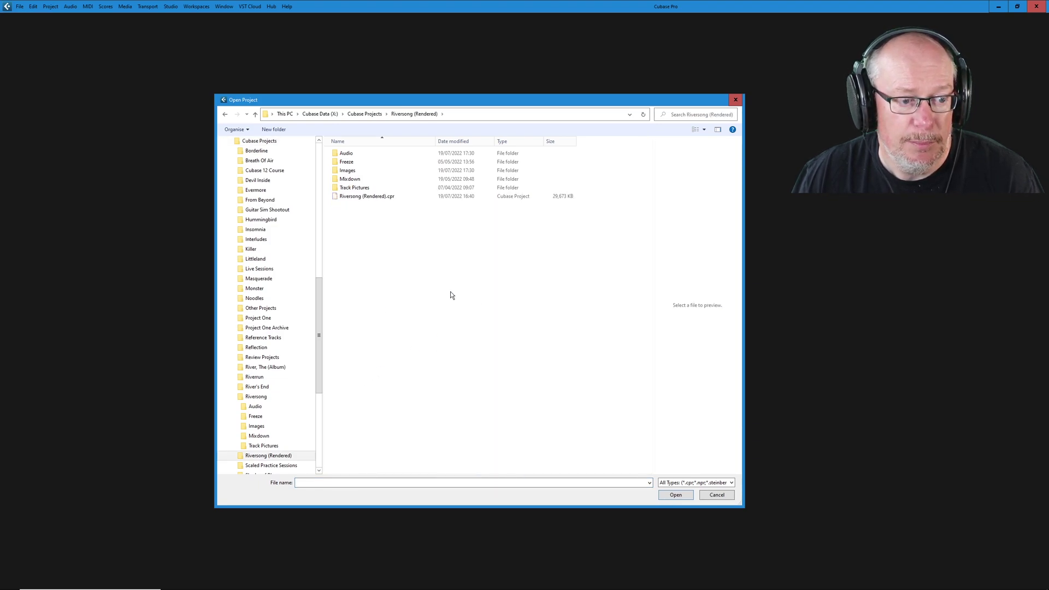
pyautogui.doubleClick(355, 197)
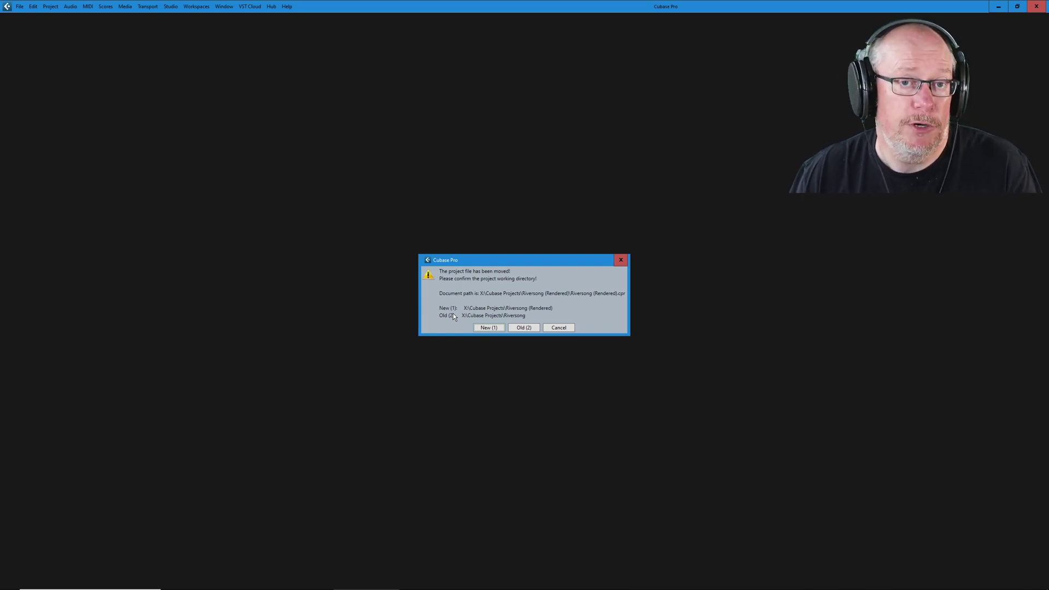
# Keep the new Riversong (Rendered) folder as working directory and scroll up to the top tracks
pyautogui.click(489, 328)
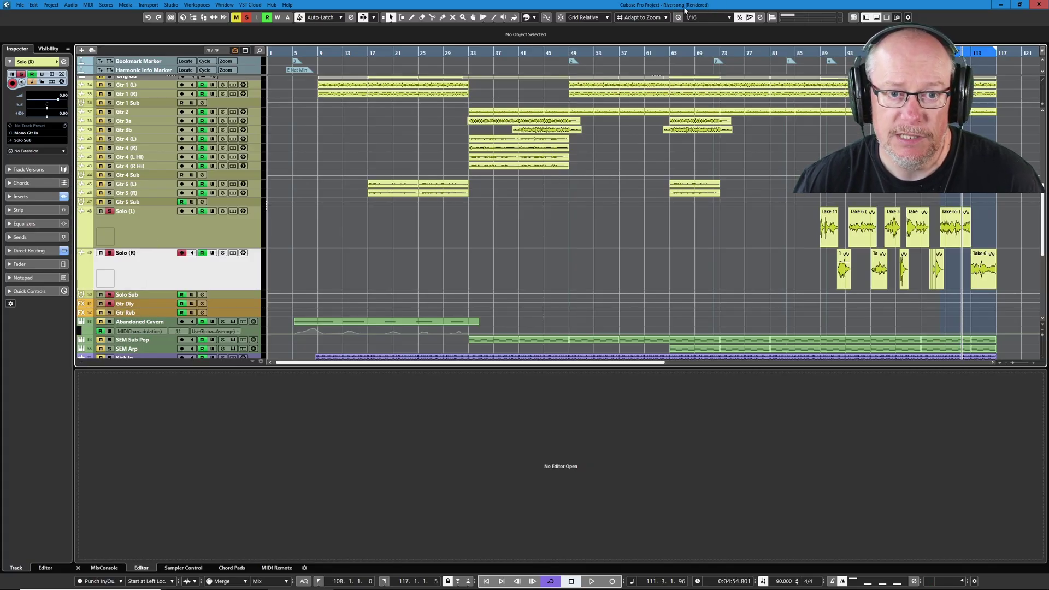
pyautogui.scroll(5, 192, 303)
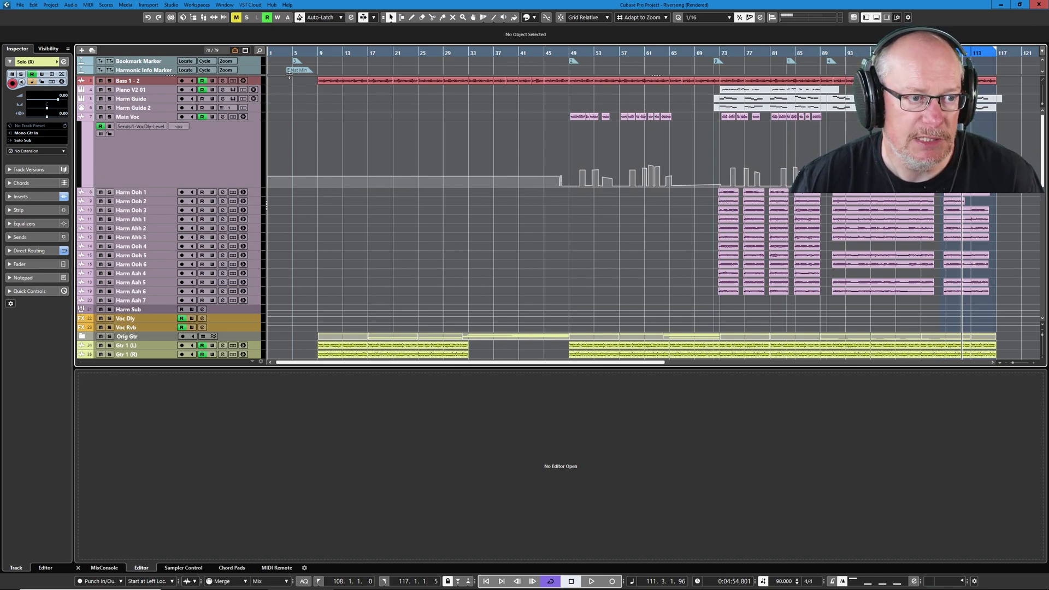
pyautogui.scroll(4, 218, 109)
# Remove the Scaler 2 01 track
pyautogui.click(146, 100)
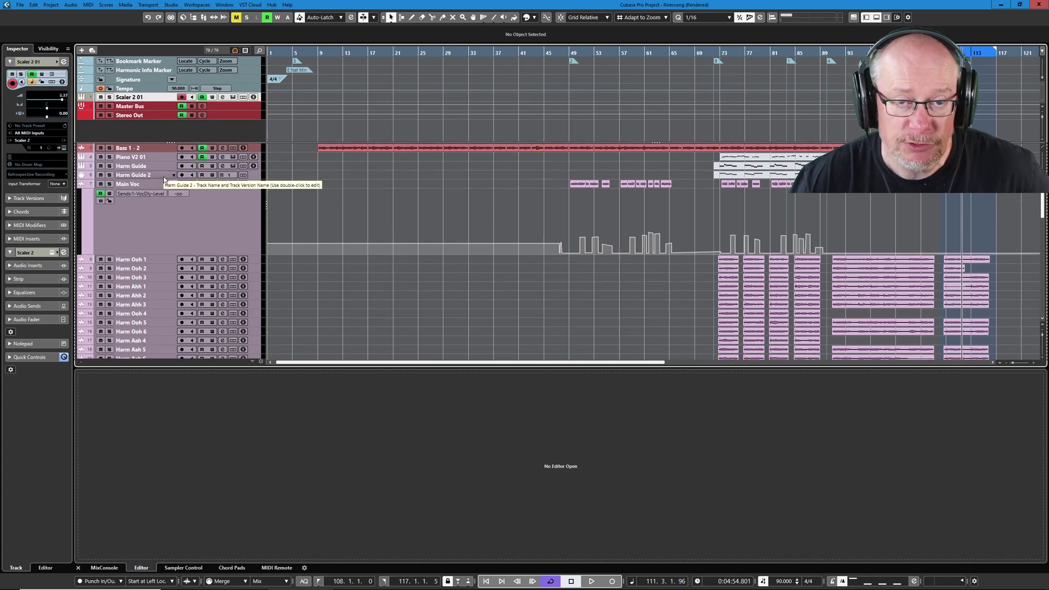
pyautogui.rightClick(147, 102)
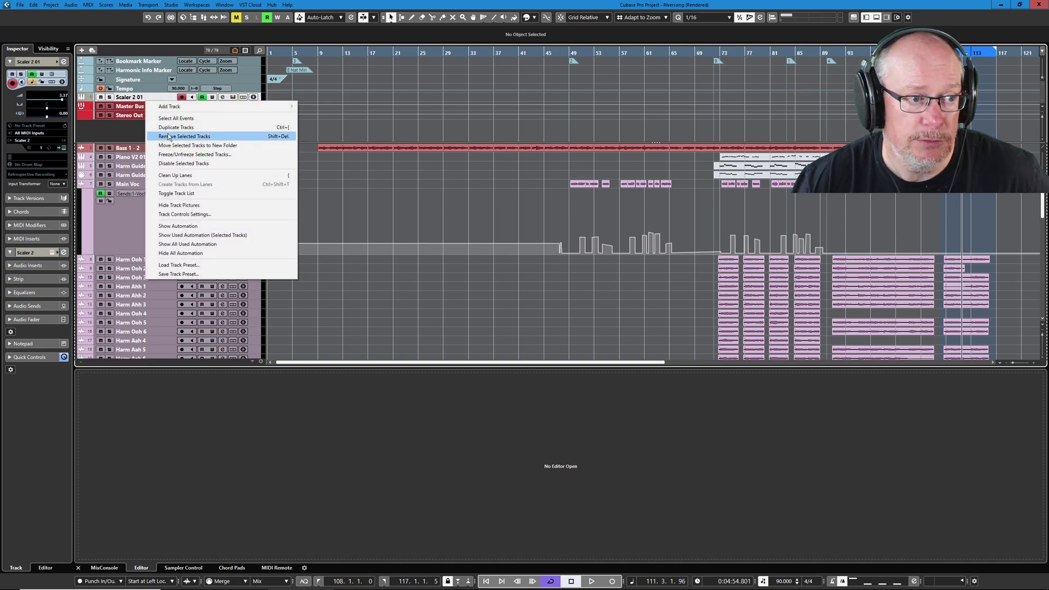
pyautogui.click(170, 137)
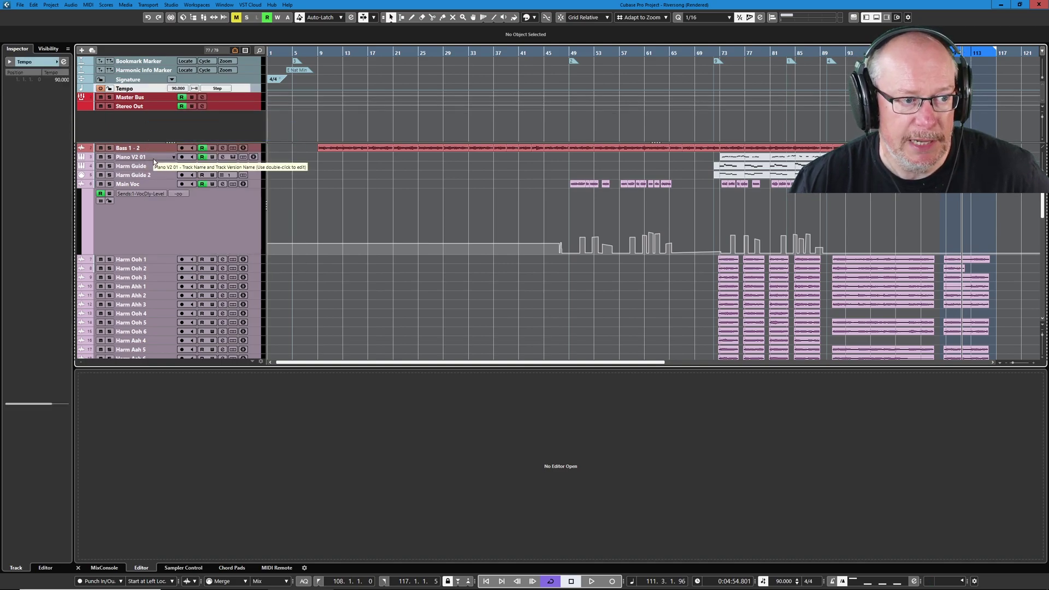
# Select Piano V2 01 through Harm Guide 2 and bring up their track options
pyautogui.click(153, 158)
pyautogui.keyDown('shift'); pyautogui.click(142, 176); pyautogui.keyUp('shift')
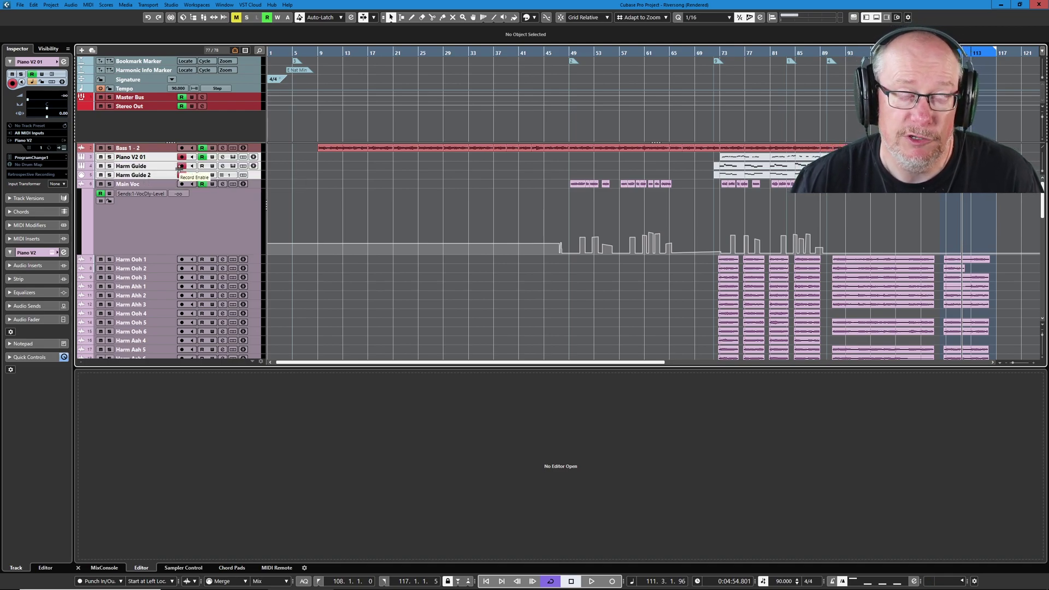
pyautogui.rightClick(145, 165)
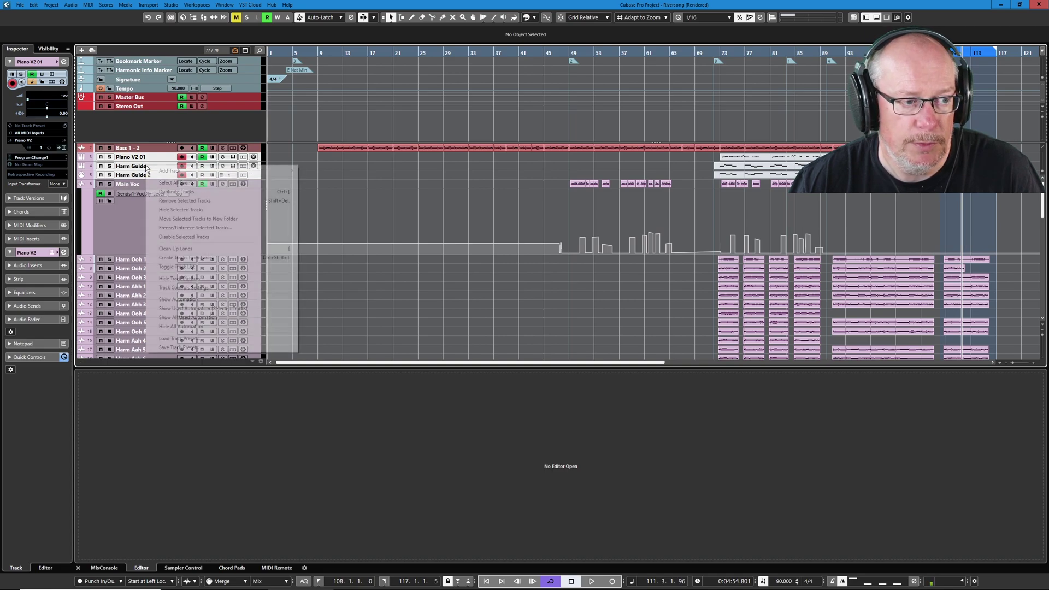
# Remove Piano V2 01 and both Harm Guide tracks, then check the Orig Gtr folder's contents
pyautogui.click(182, 201)
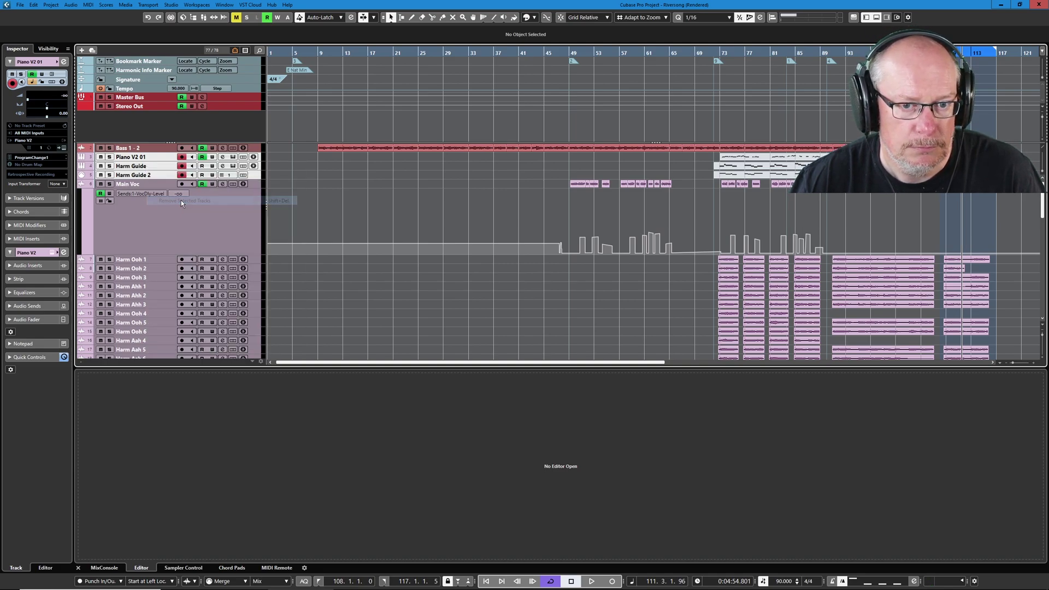
pyautogui.scroll(-5, 164, 219)
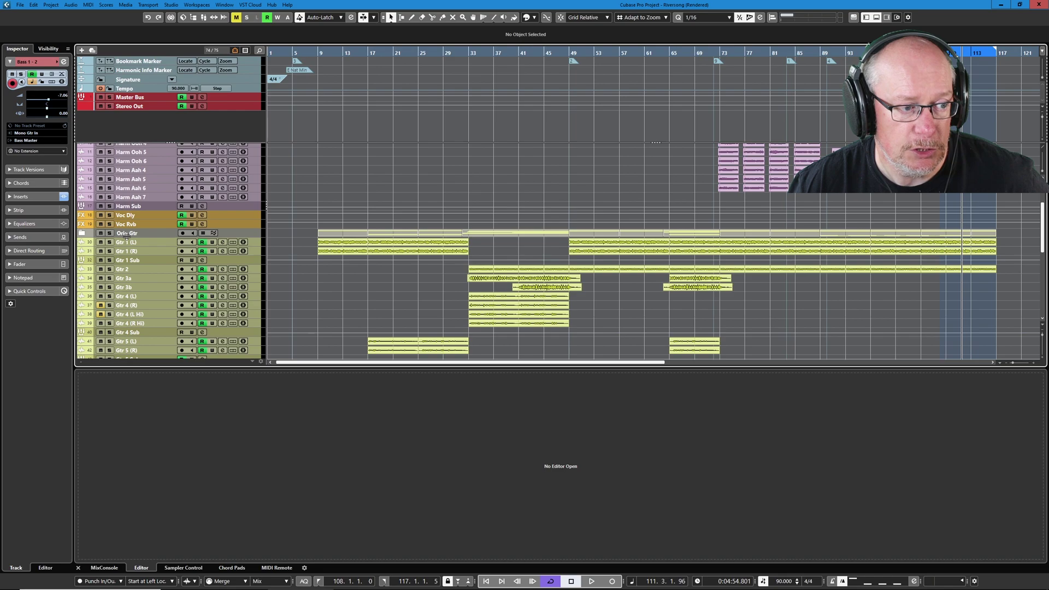
pyautogui.click(82, 234)
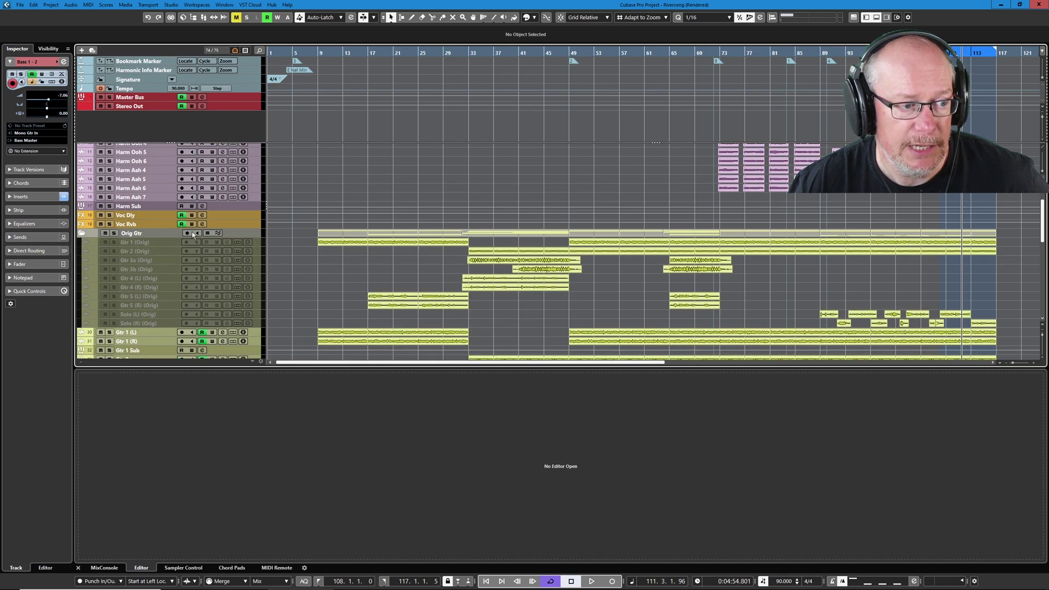
pyautogui.click(81, 233)
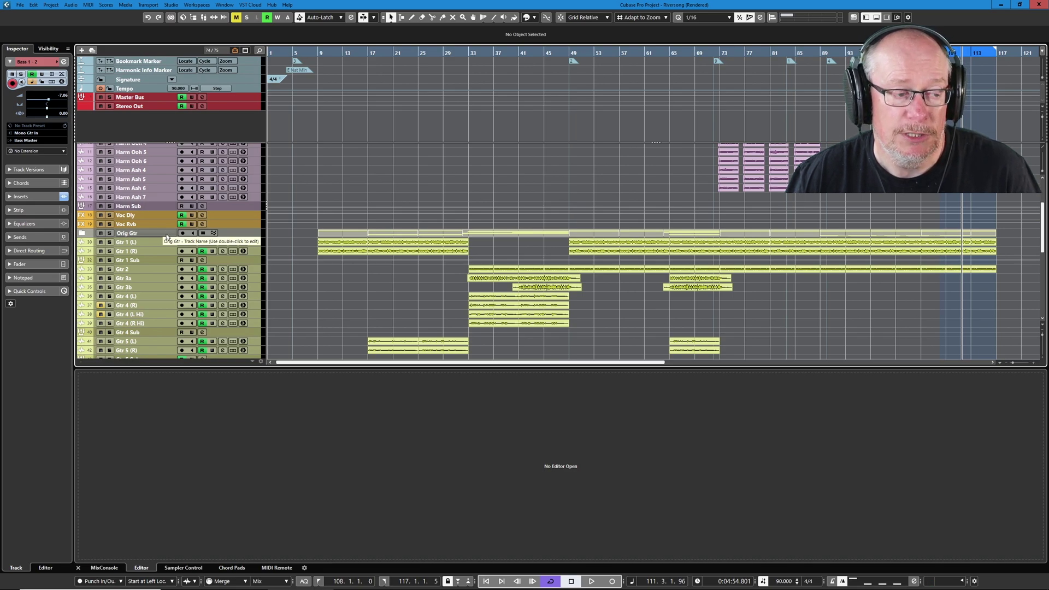
# Remove the Orig Gtr folder along with its original guitar tracks
pyautogui.rightClick(138, 233)
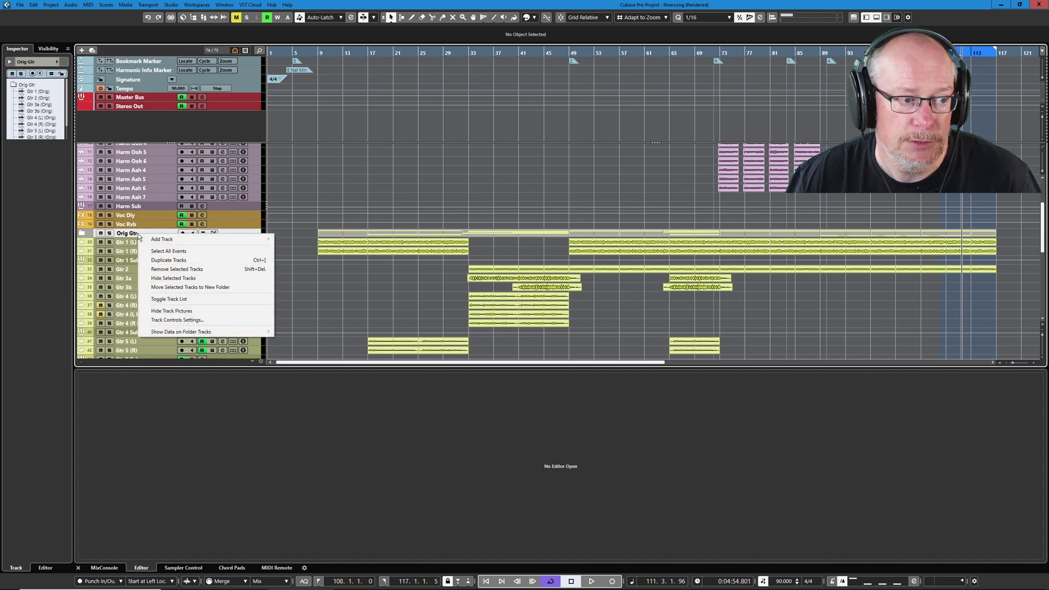
pyautogui.click(189, 270)
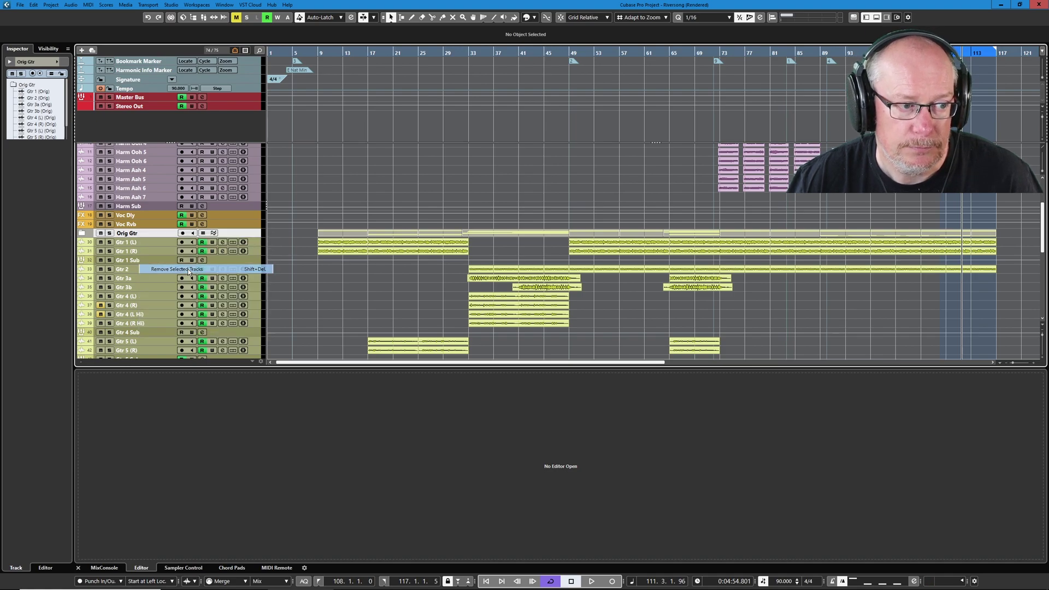
pyautogui.scroll(-3, 100, 221)
# Unmute the muted track, shrink the global track area, and show the MixConsole below the tracks
pyautogui.click(100, 220)
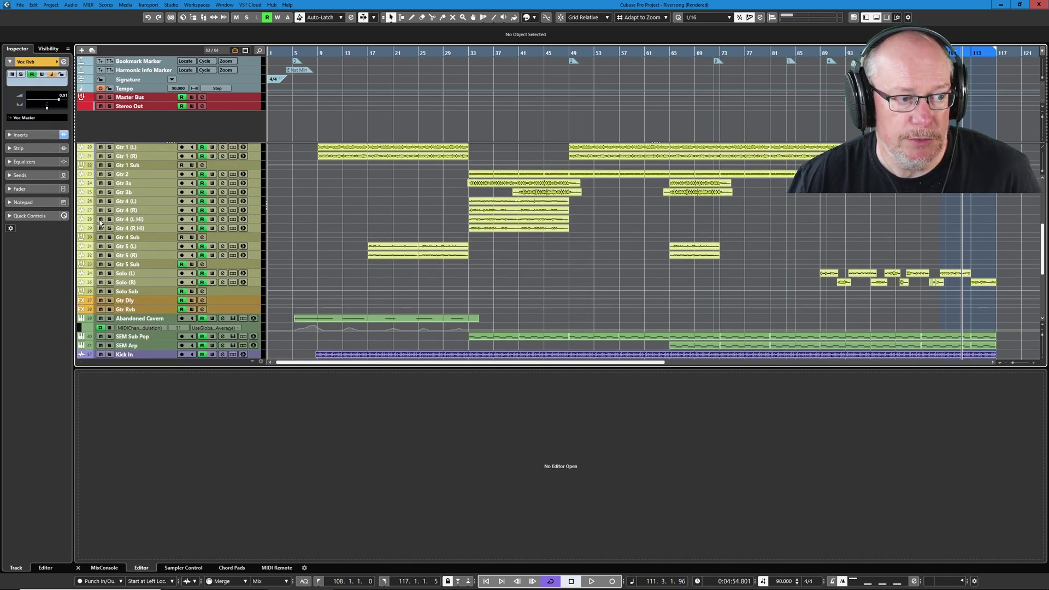
pyautogui.scroll(-5, 209, 277)
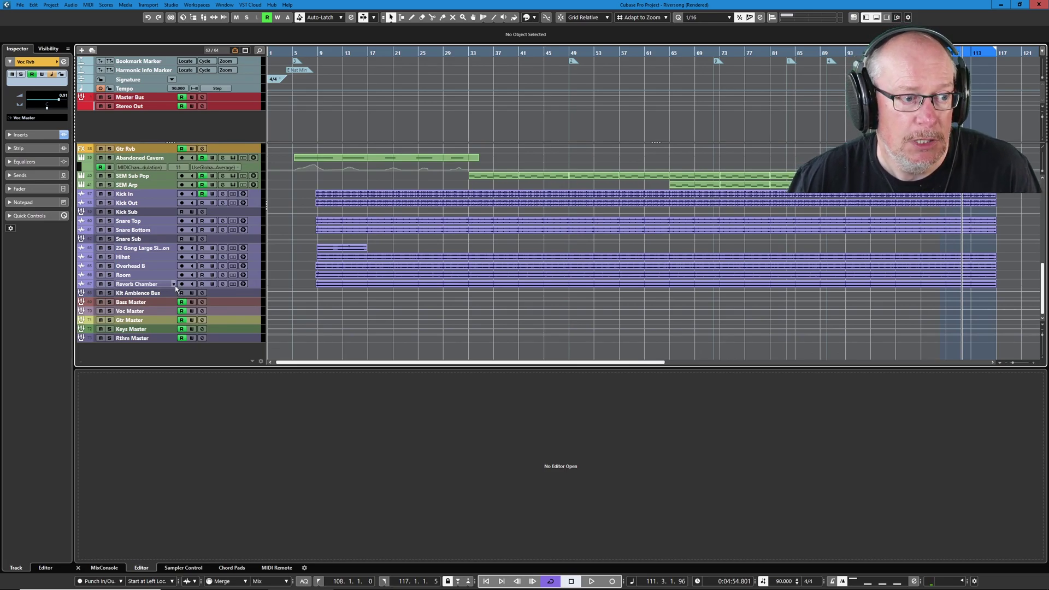
pyautogui.scroll(10, 175, 284)
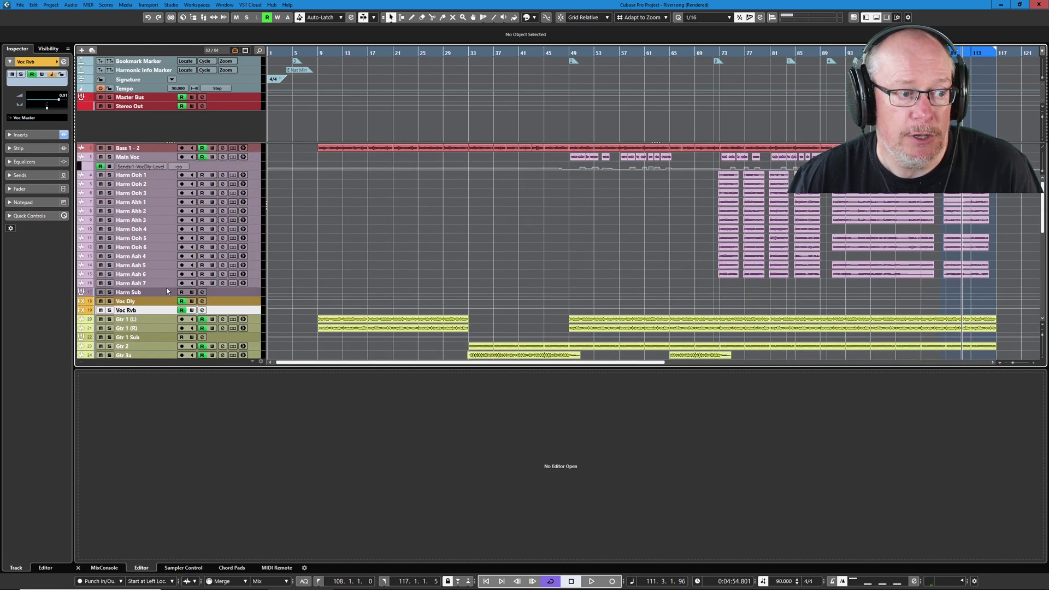
pyautogui.scroll(-4, 186, 270)
pyautogui.scroll(-6, 187, 267)
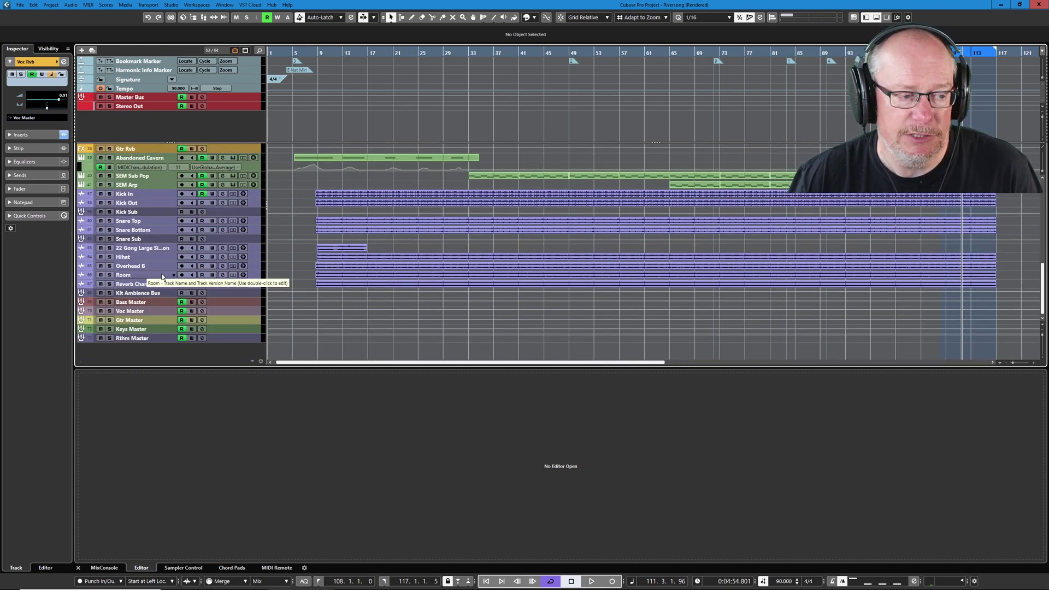
pyautogui.moveTo(294, 143); pyautogui.dragTo(297, 75)
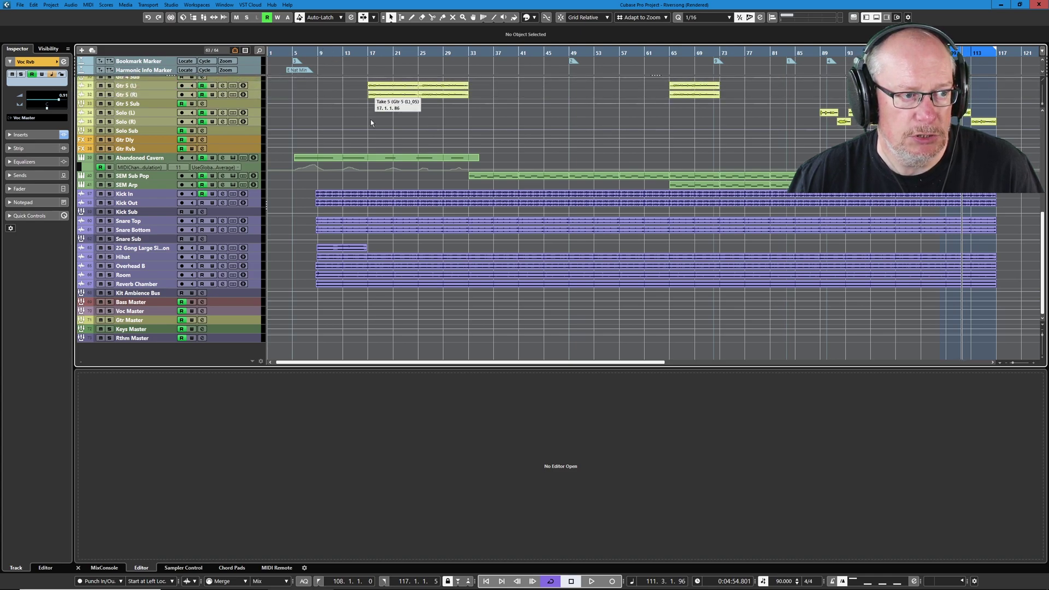
pyautogui.hotkey('alt', 'F3')
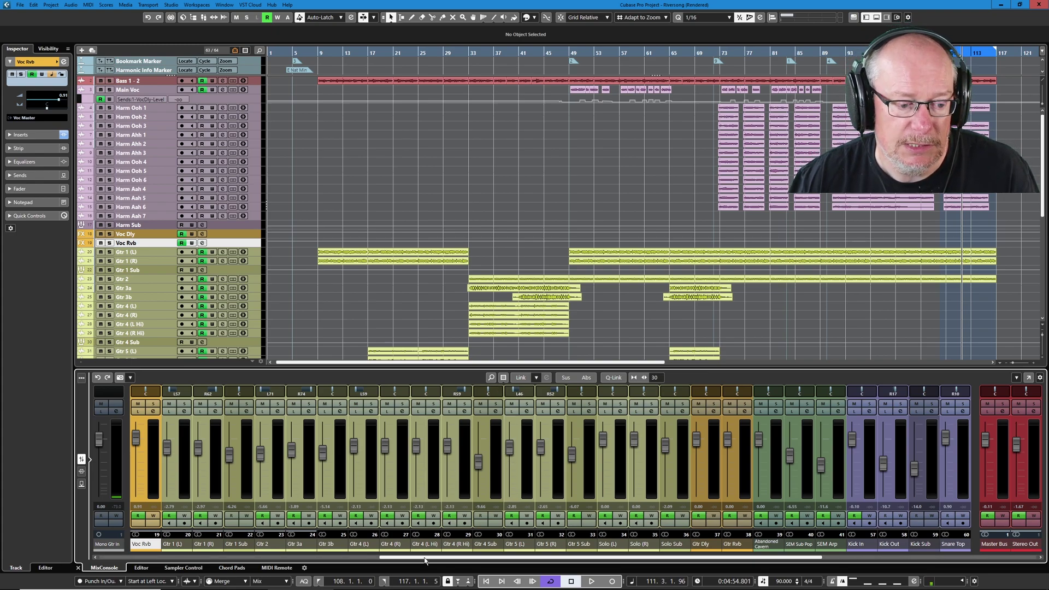
# Select the mixer channels from Bass 1 - 2 through Rthm Master
pyautogui.moveTo(425, 560); pyautogui.dragTo(143, 558)
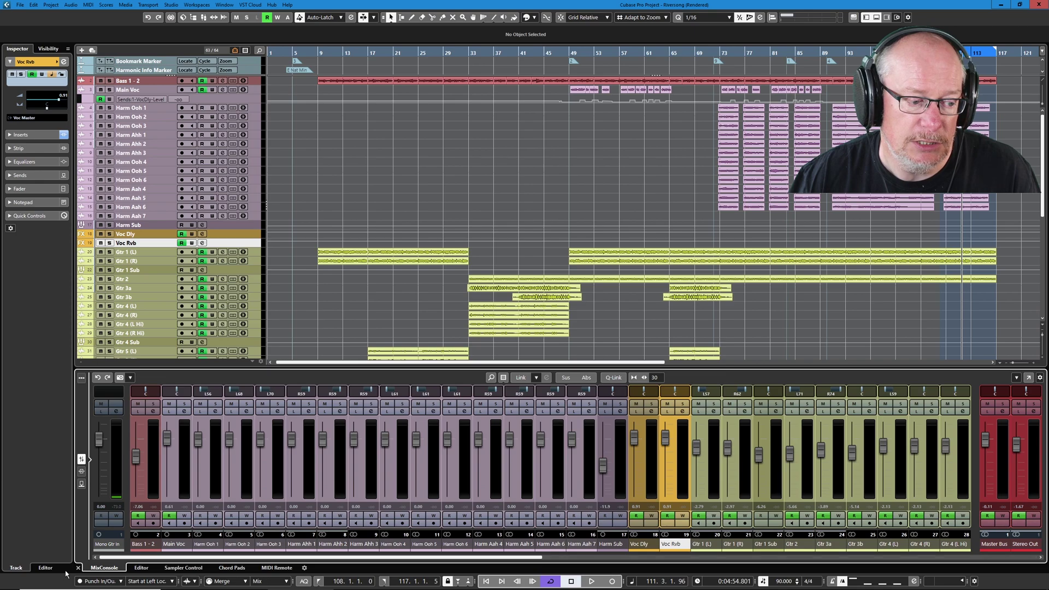
pyautogui.click(146, 545)
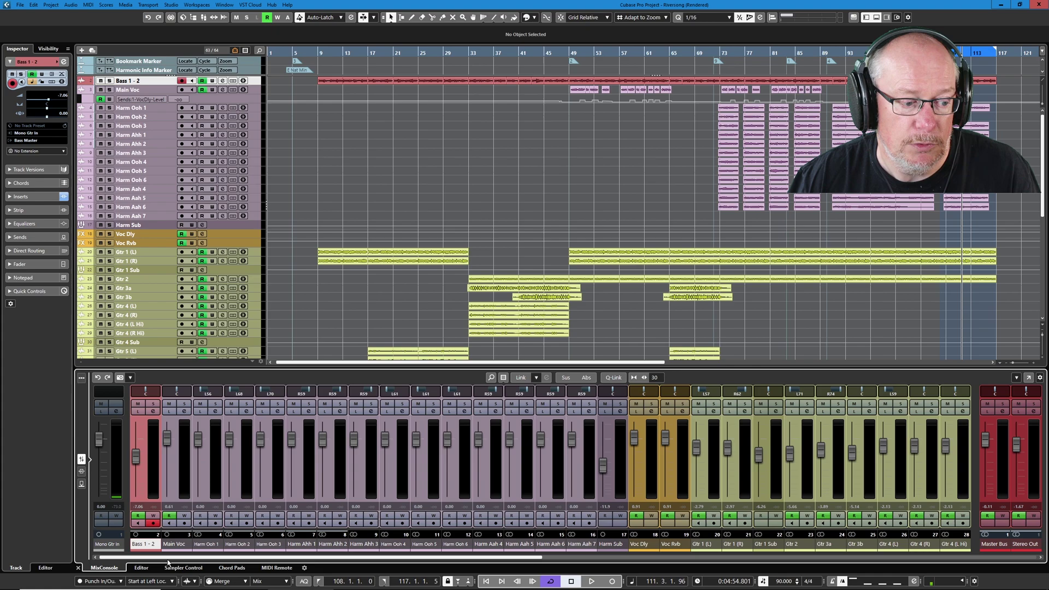
pyautogui.moveTo(169, 558); pyautogui.dragTo(836, 560)
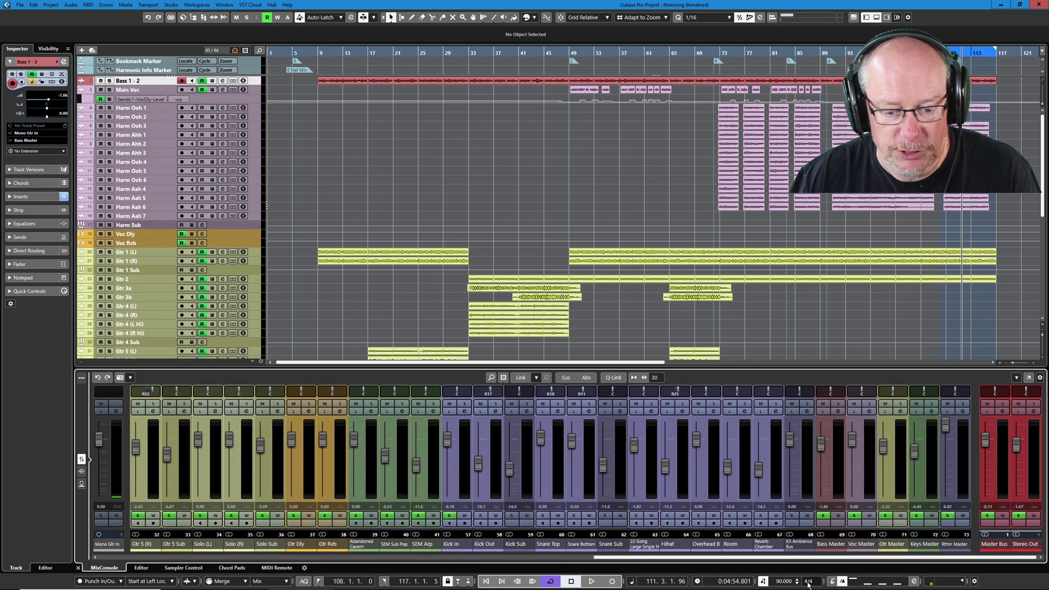
pyautogui.keyDown('shift'); pyautogui.click(955, 548); pyautogui.keyUp('shift')
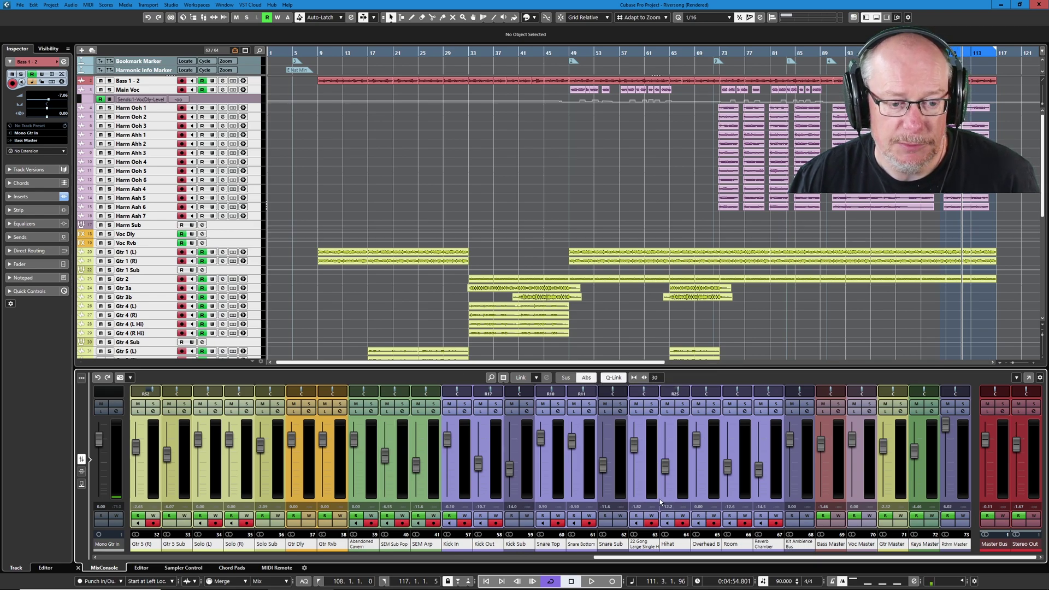
# Center the Snare Bottom pan and reset its level to 0.00
pyautogui.doubleClick(582, 397)
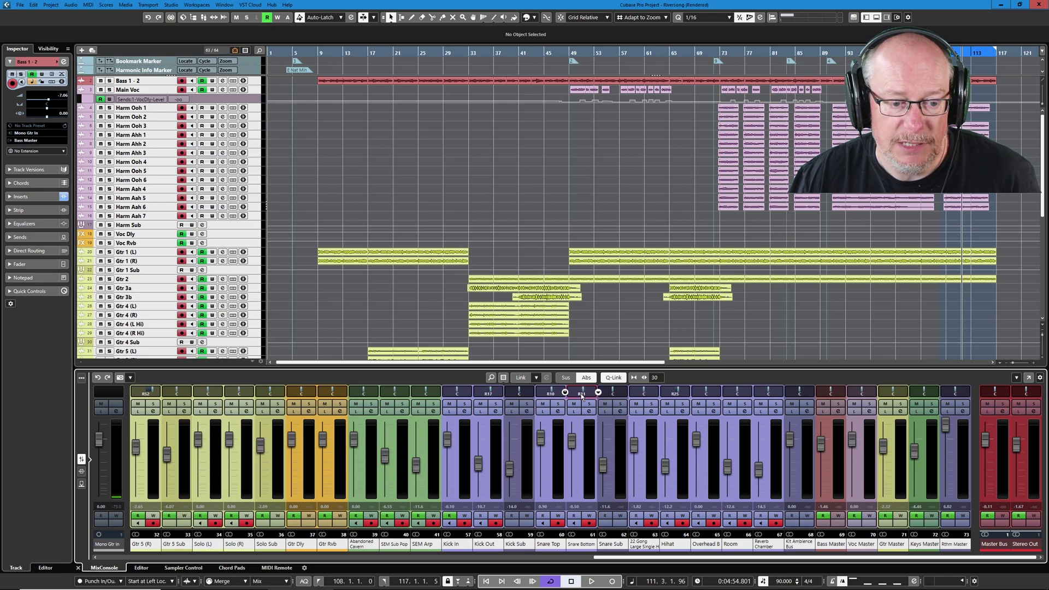
pyautogui.write('c')
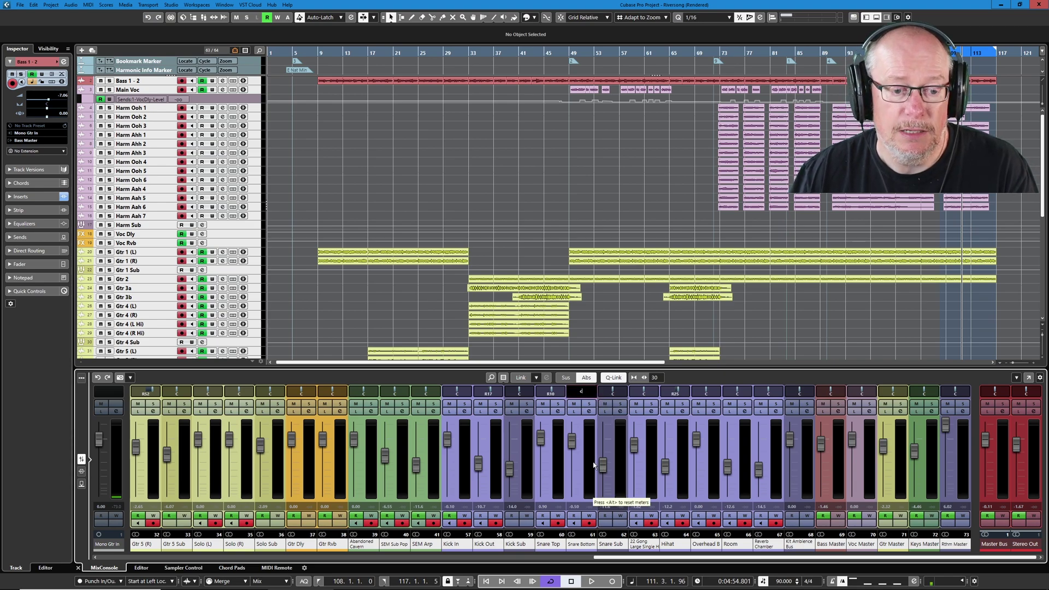
pyautogui.press('Return')
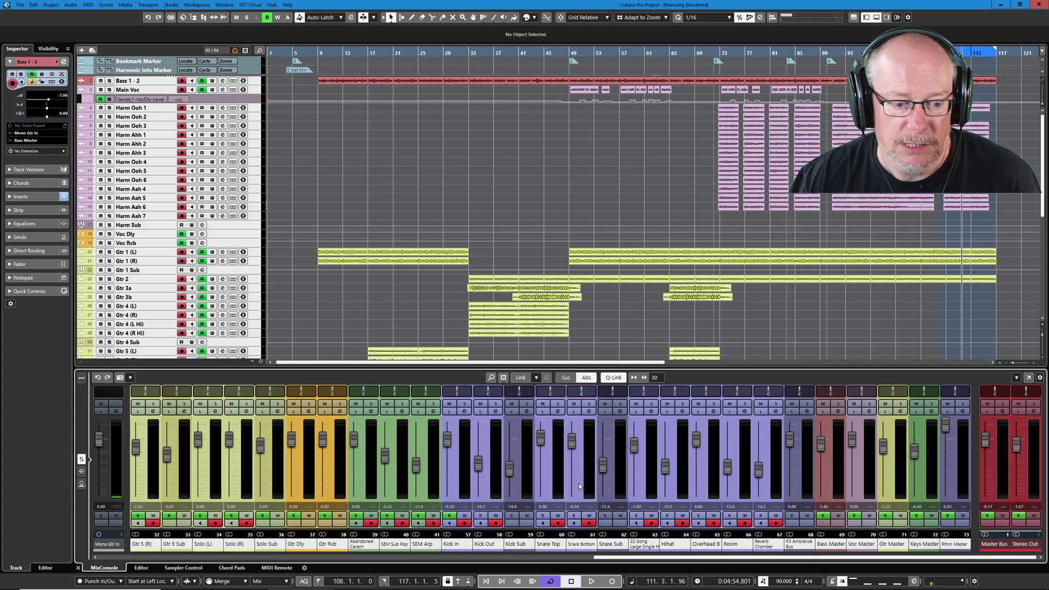
pyautogui.doubleClick(575, 506)
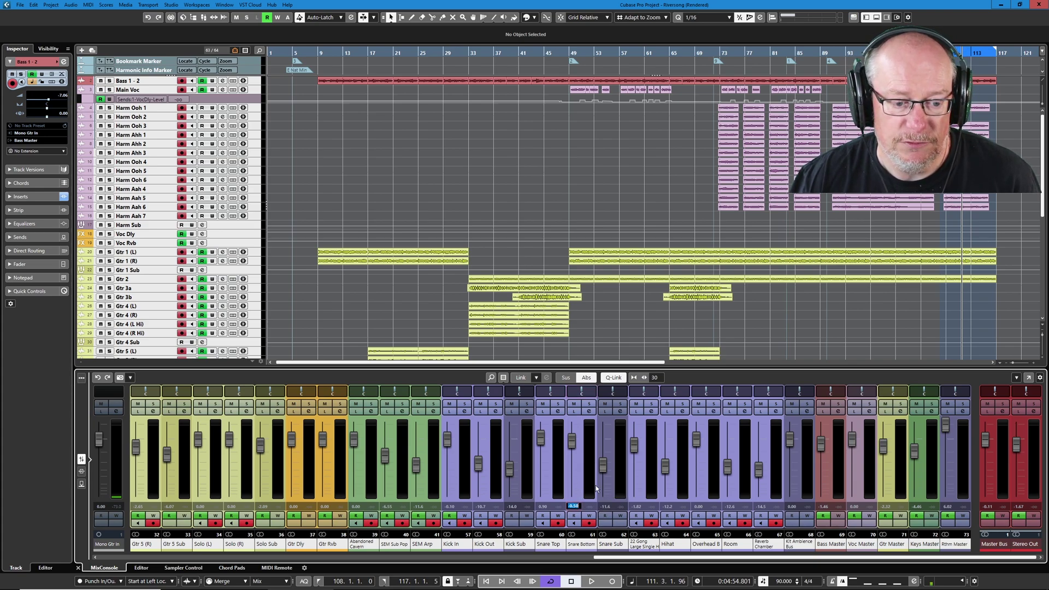
pyautogui.write('0')
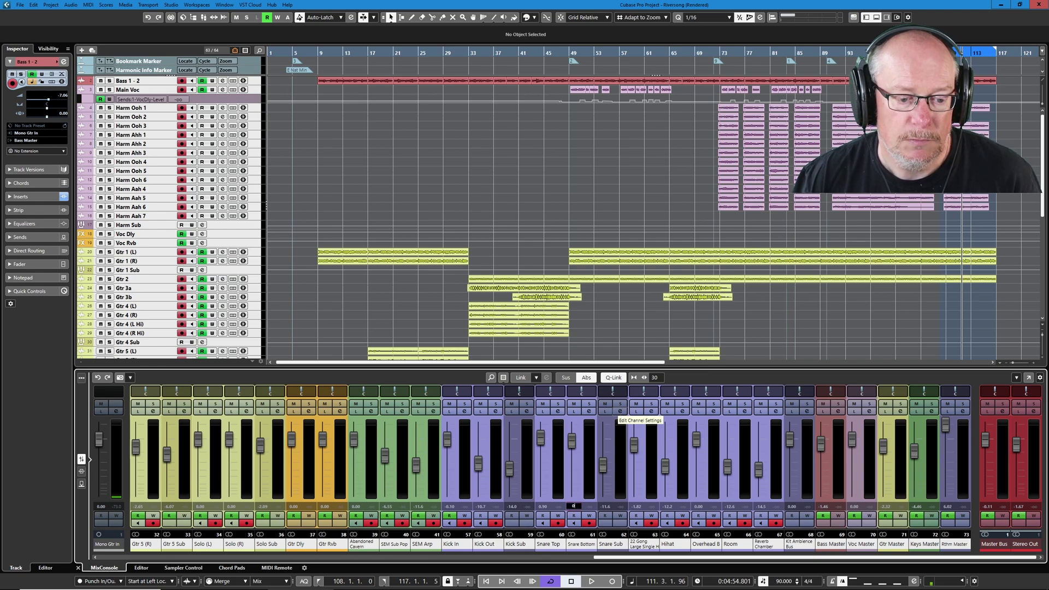
pyautogui.press('Return')
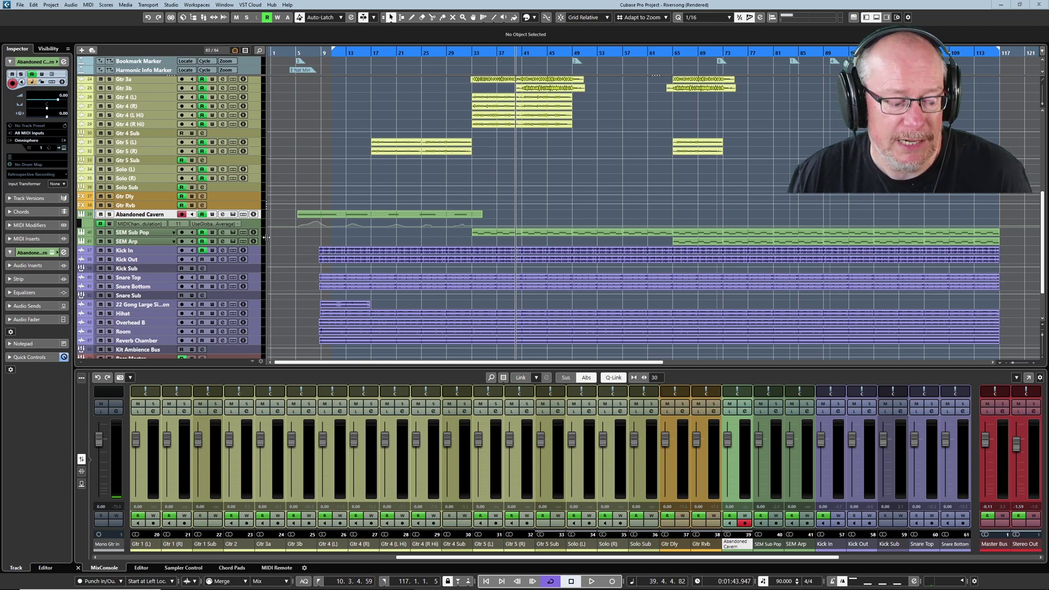
# Open the Render in Place settings for Abandoned Cavern with Ctrl+Shift+R
pyautogui.hotkey('ctrl', 'shift', 'r')
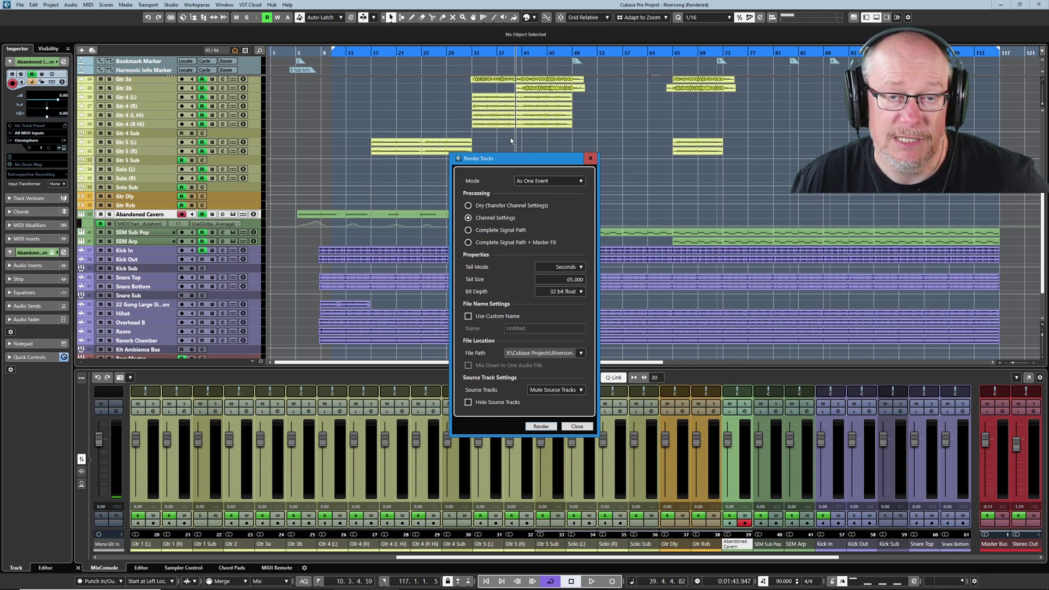
pyautogui.moveTo(517, 161); pyautogui.dragTo(527, 198)
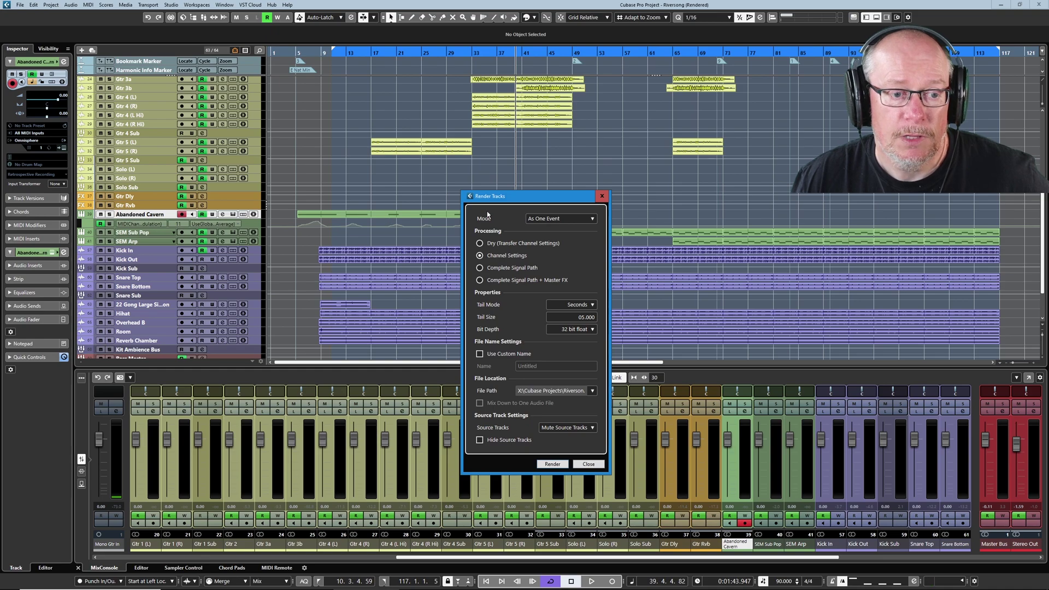
pyautogui.moveTo(506, 195); pyautogui.dragTo(490, 250)
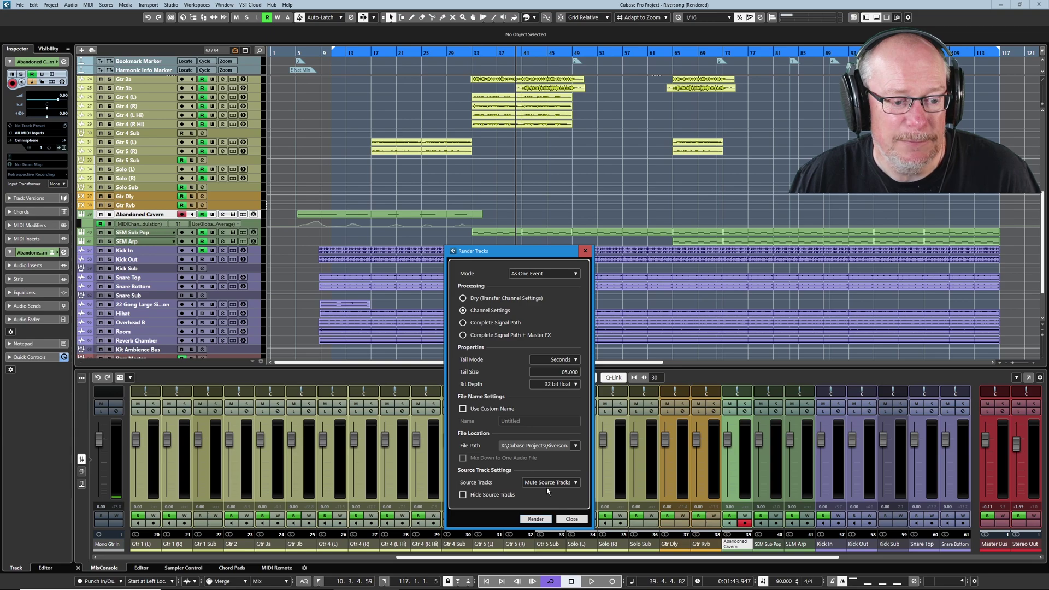
# Render Abandoned Cavern to a new audio track, inspect its waveform, then select SEM Sub Pop
pyautogui.click(536, 519)
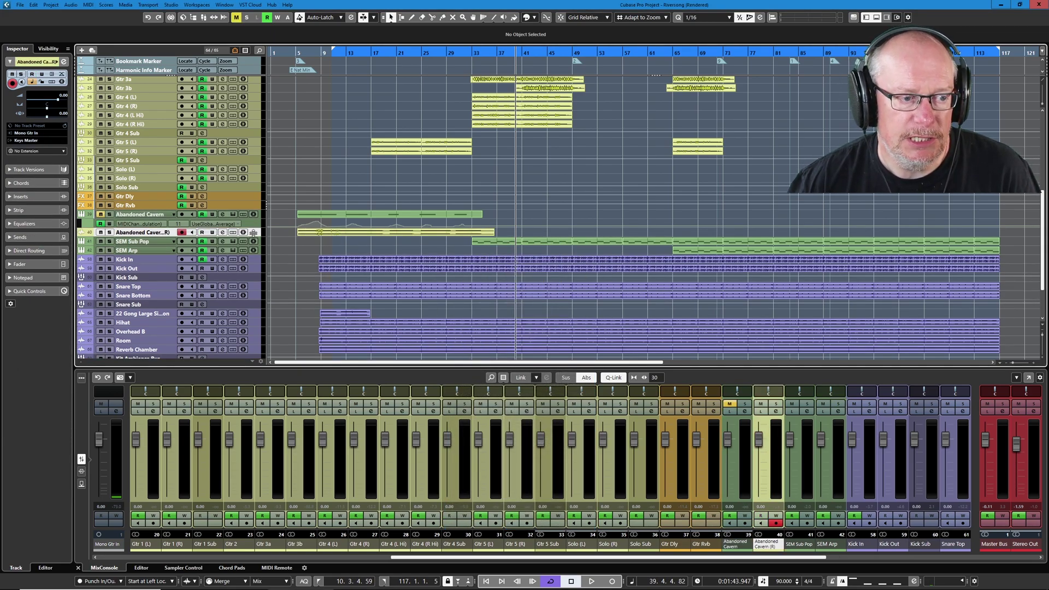
pyautogui.moveTo(253, 236); pyautogui.dragTo(235, 285)
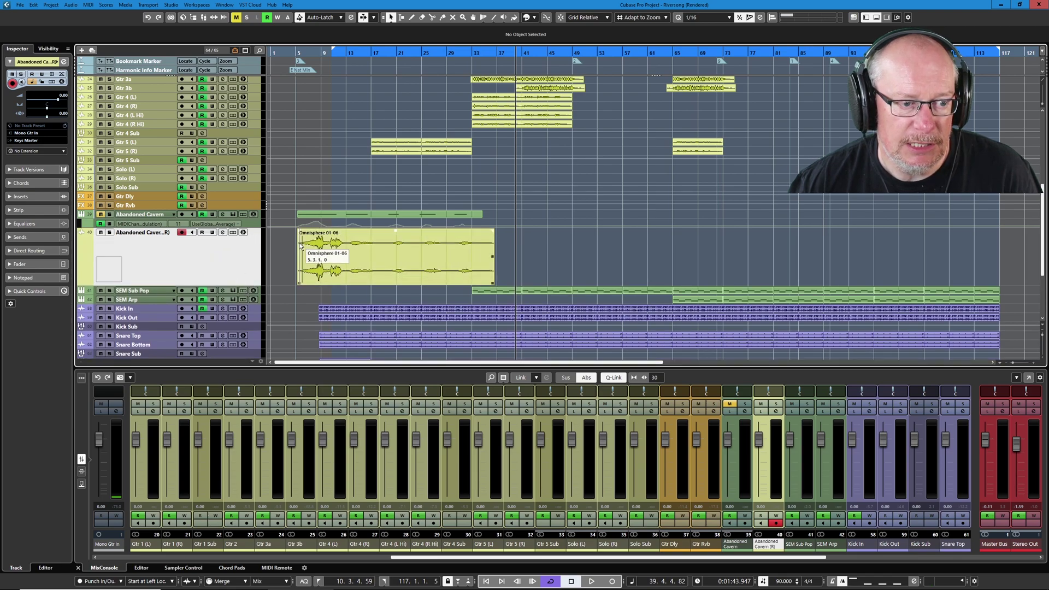
pyautogui.scroll(3, 300, 245)
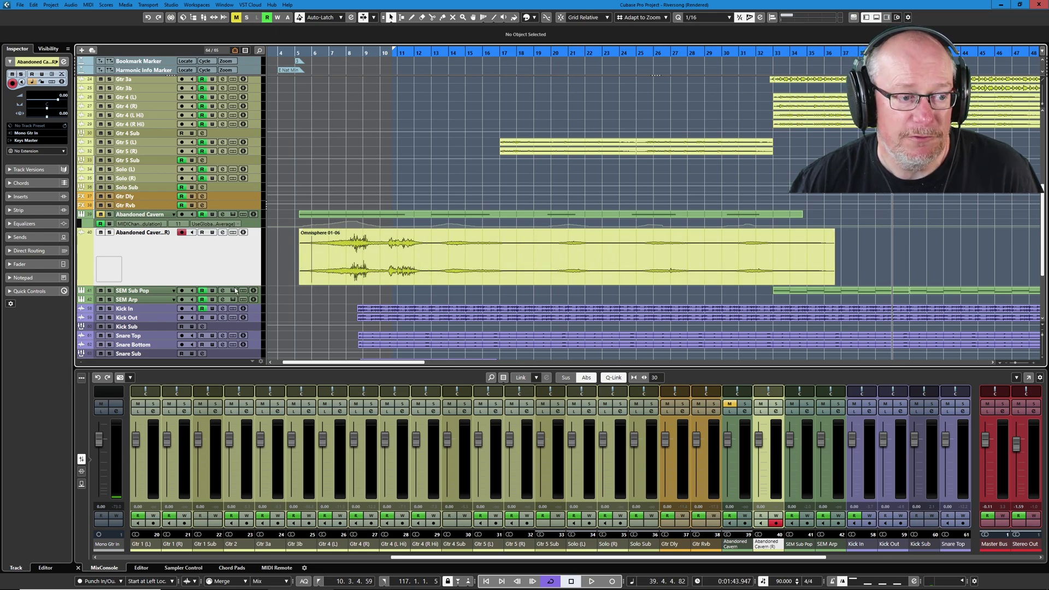
pyautogui.moveTo(235, 289); pyautogui.dragTo(233, 236)
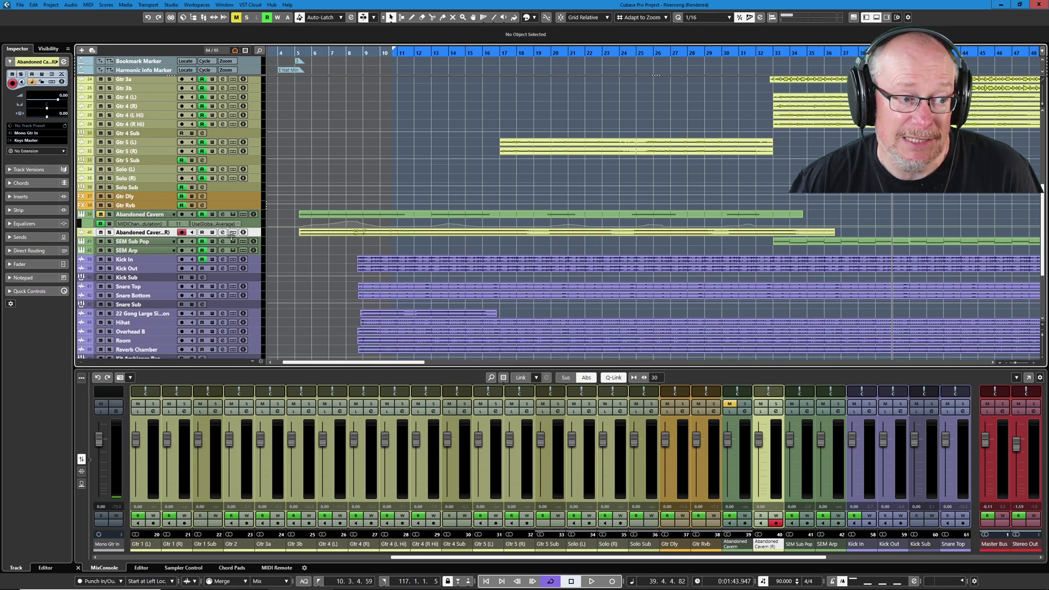
pyautogui.click(135, 240)
pyautogui.press('g')
pyautogui.press('g')
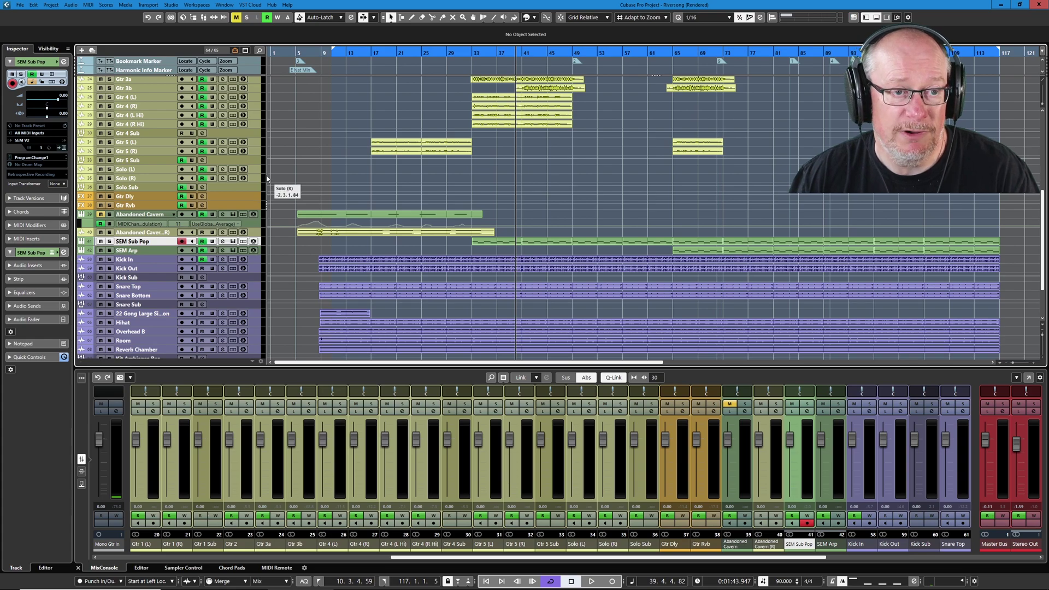
# Render SEM Sub Pop in place with current settings, creating SEM Sub Pop (R)
pyautogui.click(34, 4)
pyautogui.moveTo(67, 92)
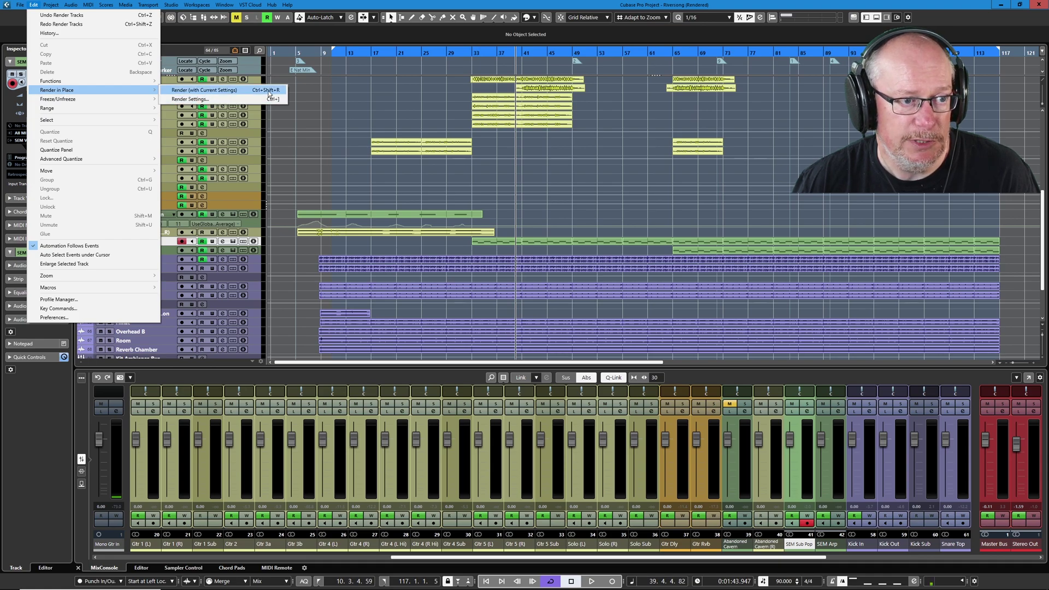
pyautogui.click(495, 67)
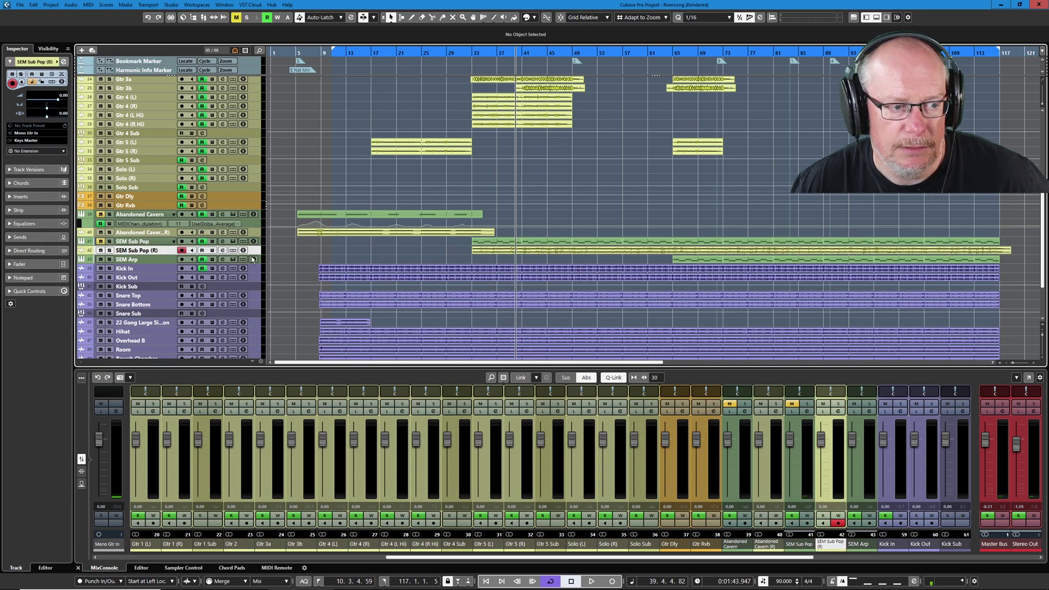
pyautogui.click(481, 250)
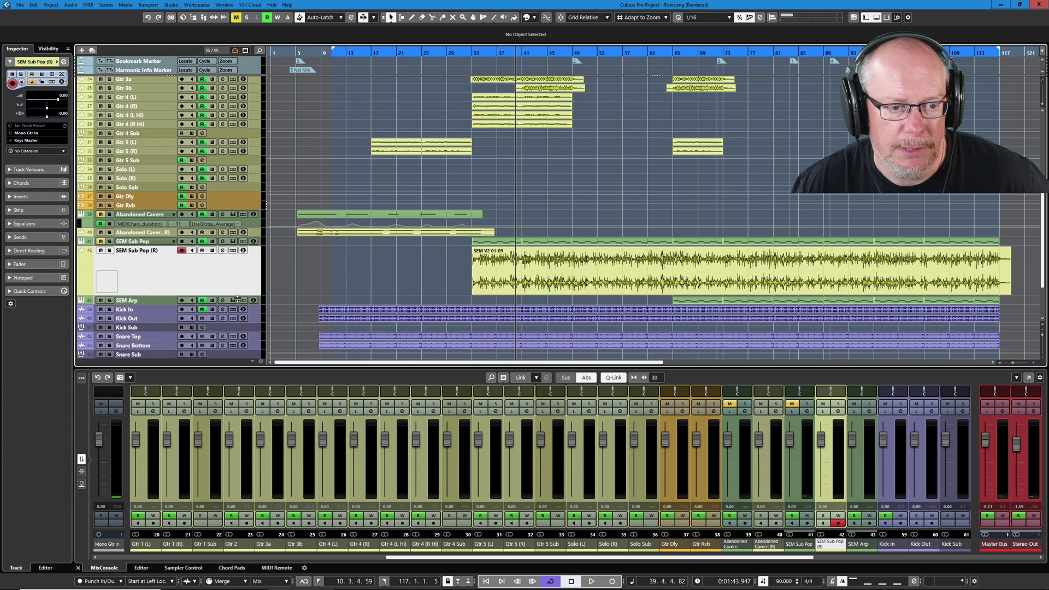
pyautogui.scroll(5, 480, 288)
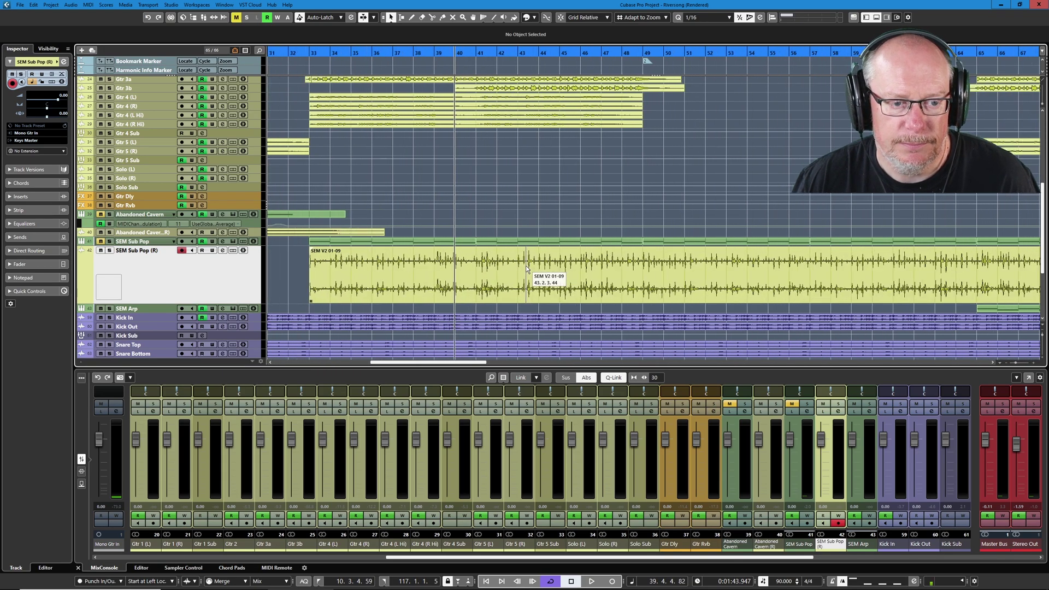
pyautogui.scroll(-6, 599, 277)
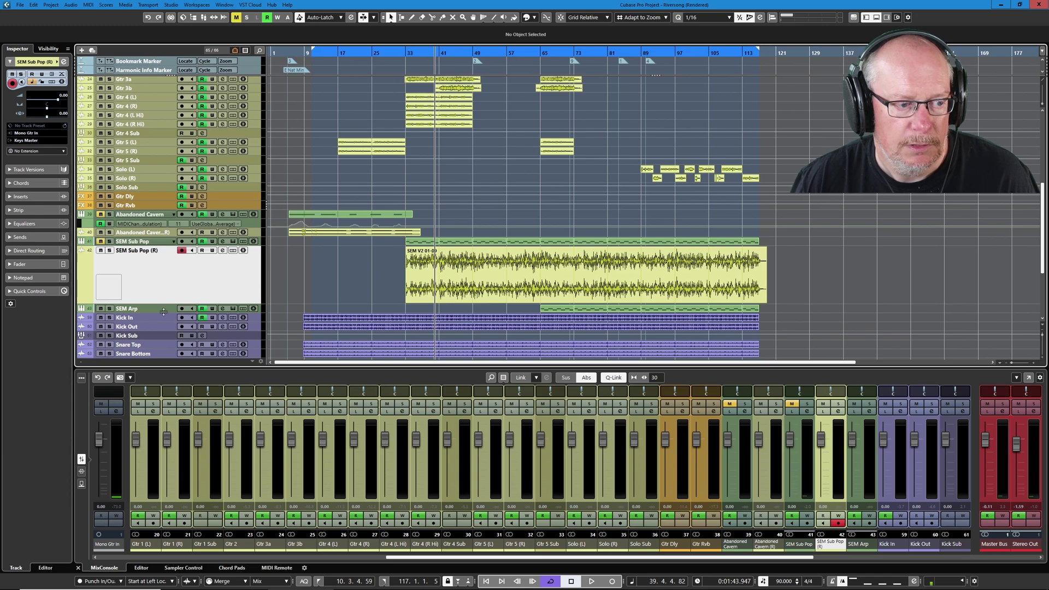
# Render SEM Arp to SEM Arp (R) with Ctrl+Shift+R, then zoom out to the whole song
pyautogui.click(161, 307)
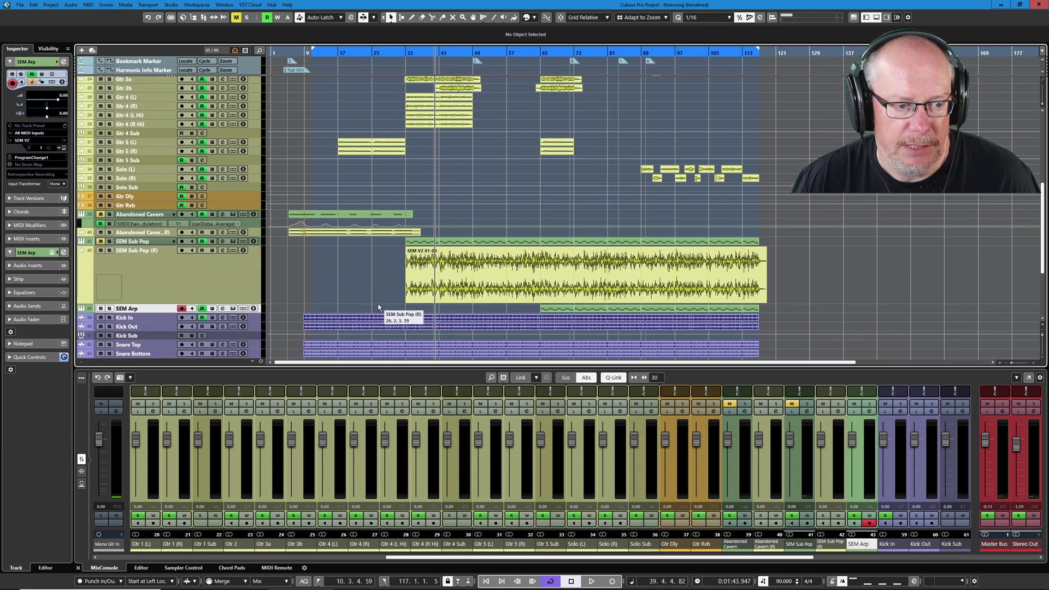
pyautogui.hotkey('ctrl', 'shift', 'r')
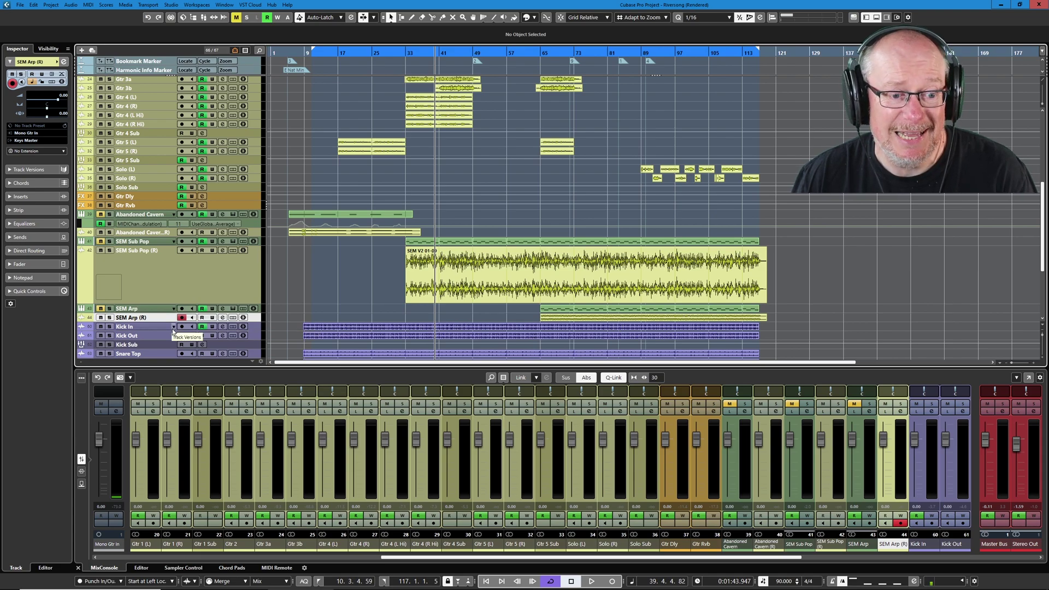
pyautogui.scroll(-2, 486, 287)
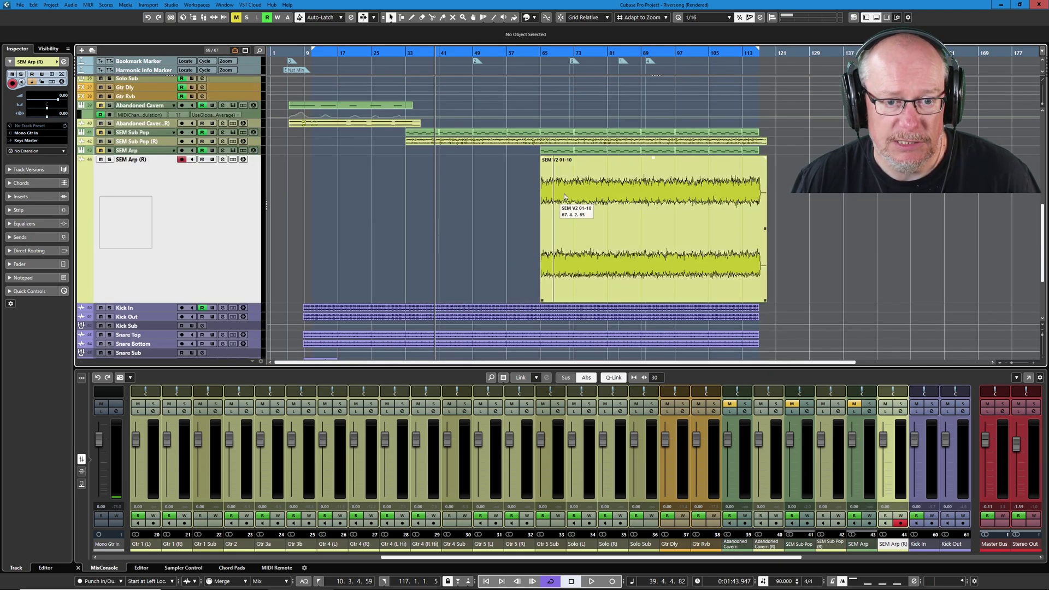
pyautogui.scroll(3, 631, 195)
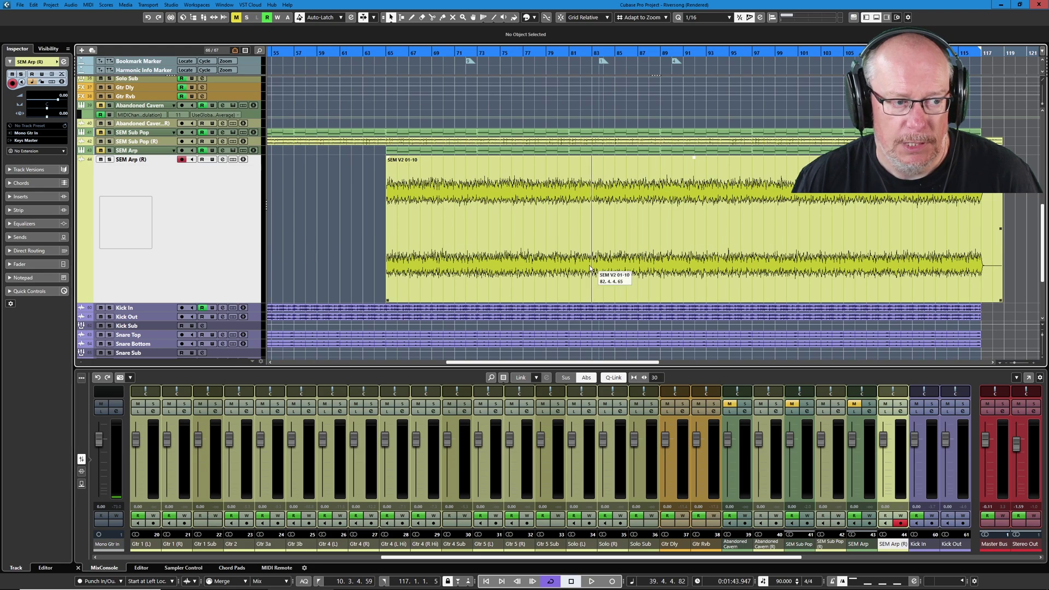
pyautogui.hotkey('ctrl', 'alt', 'e')
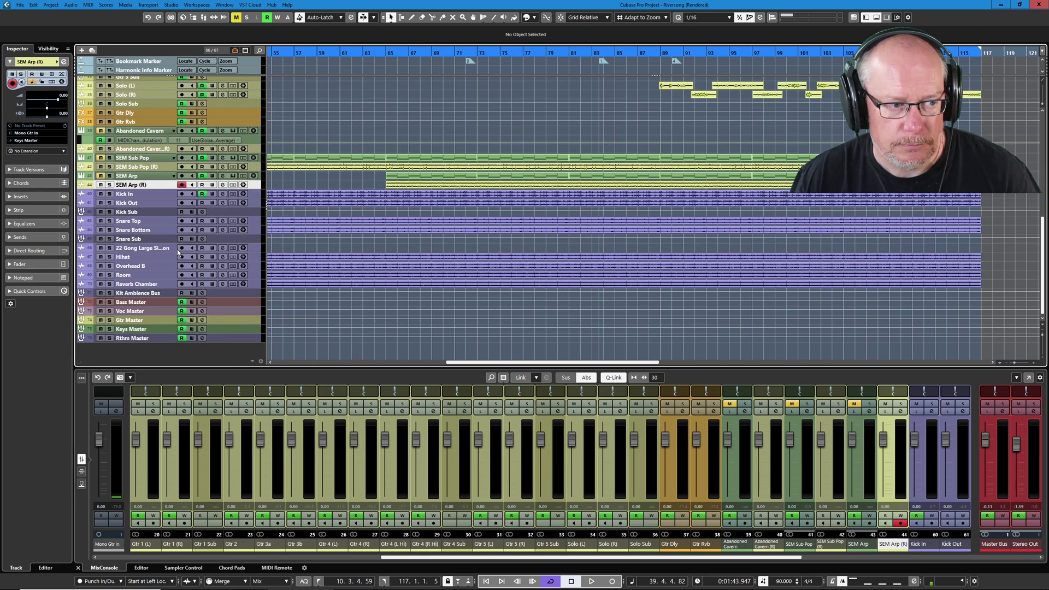
pyautogui.hotkey('shift', 'f')
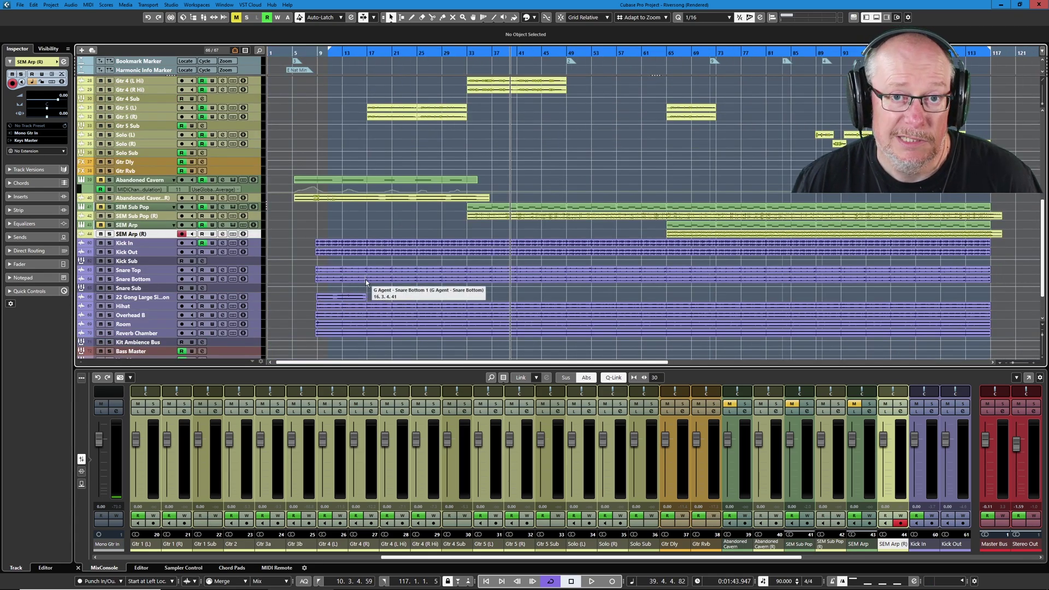
# Delete the original Abandoned Cavern, SEM Sub Pop and SEM Arp instrument tracks
pyautogui.click(153, 183)
pyautogui.keyDown('ctrl'); pyautogui.click(132, 211); pyautogui.keyUp('ctrl')
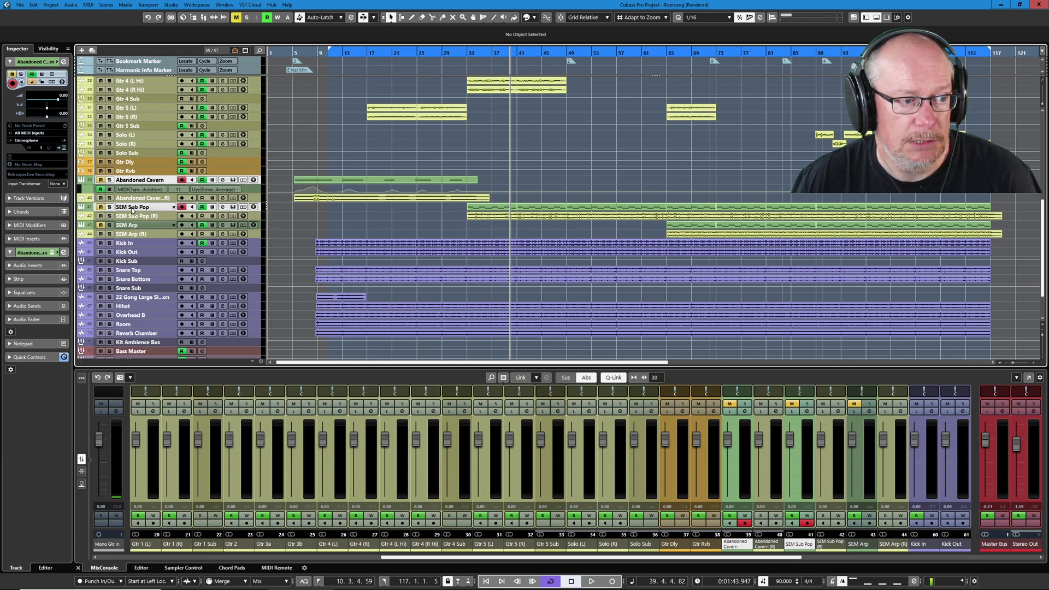
pyautogui.rightClick(146, 228)
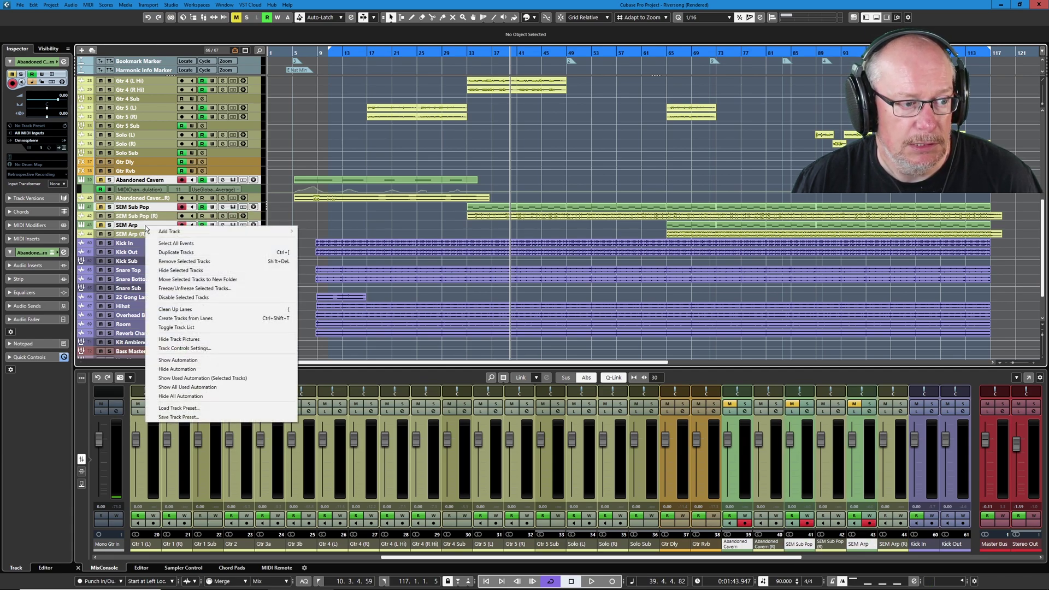
pyautogui.click(184, 261)
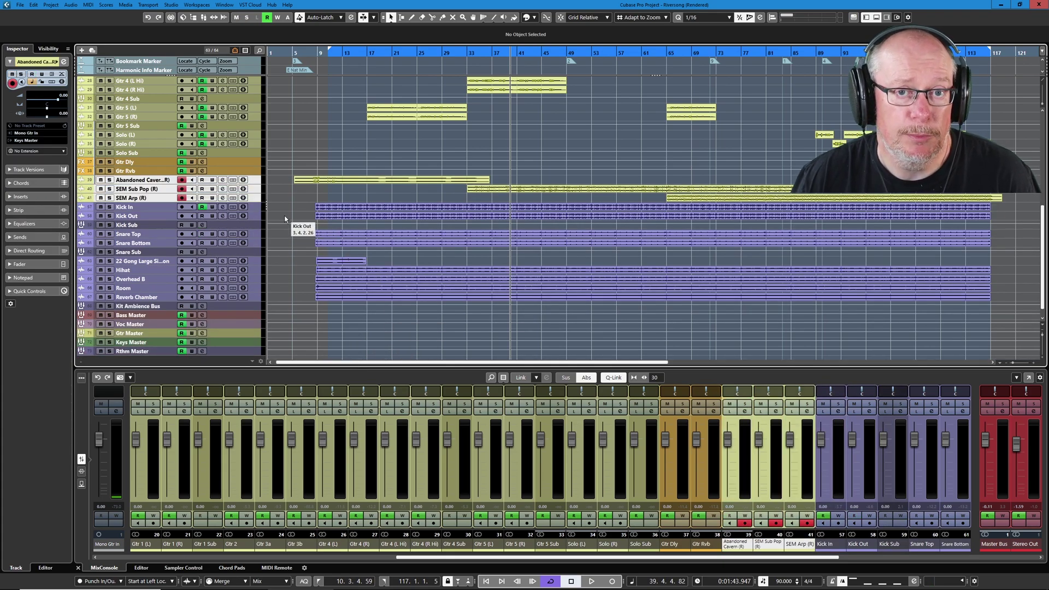
# Colour the three rendered synth tracks green and scroll the track list to the top
pyautogui.click(535, 17)
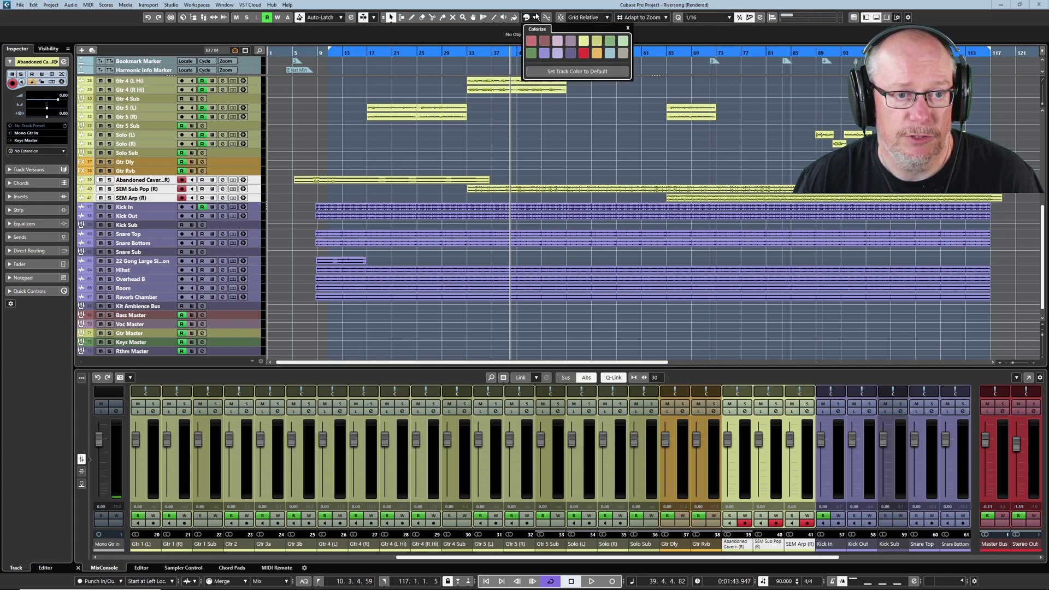
pyautogui.click(609, 41)
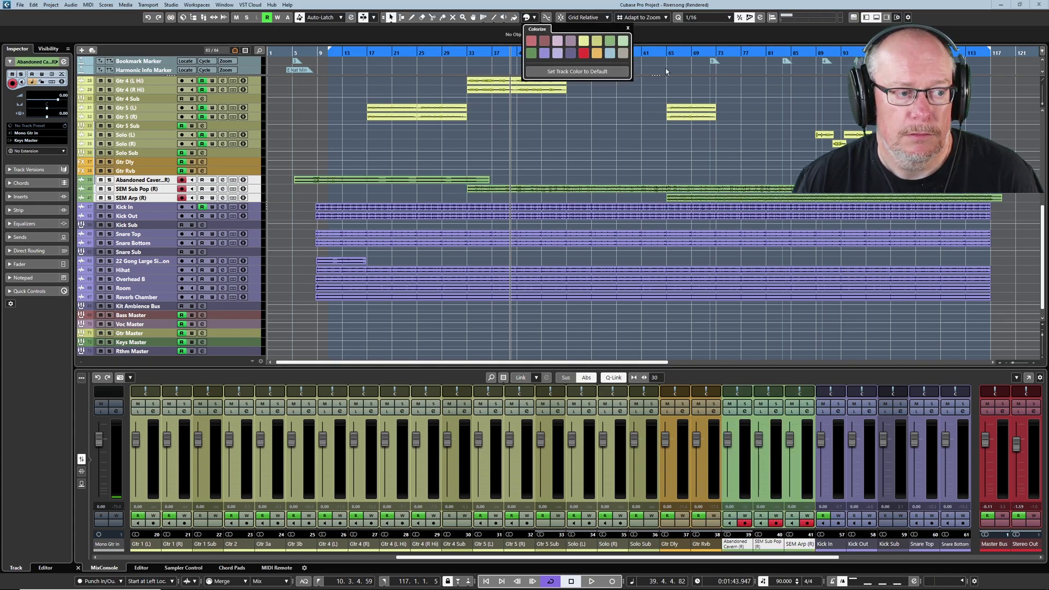
pyautogui.click(334, 190)
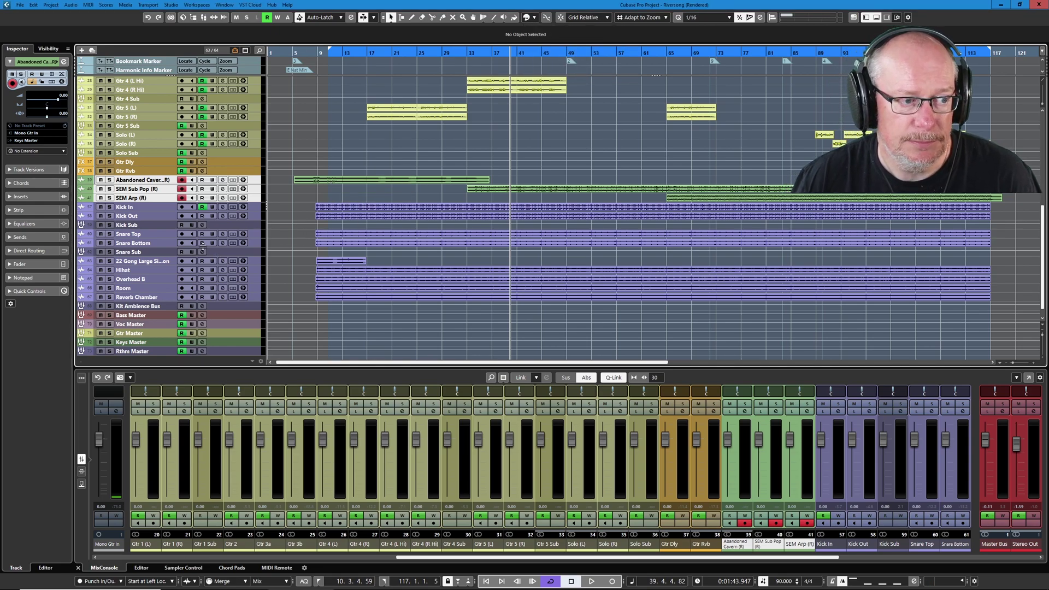
pyautogui.scroll(10, 169, 257)
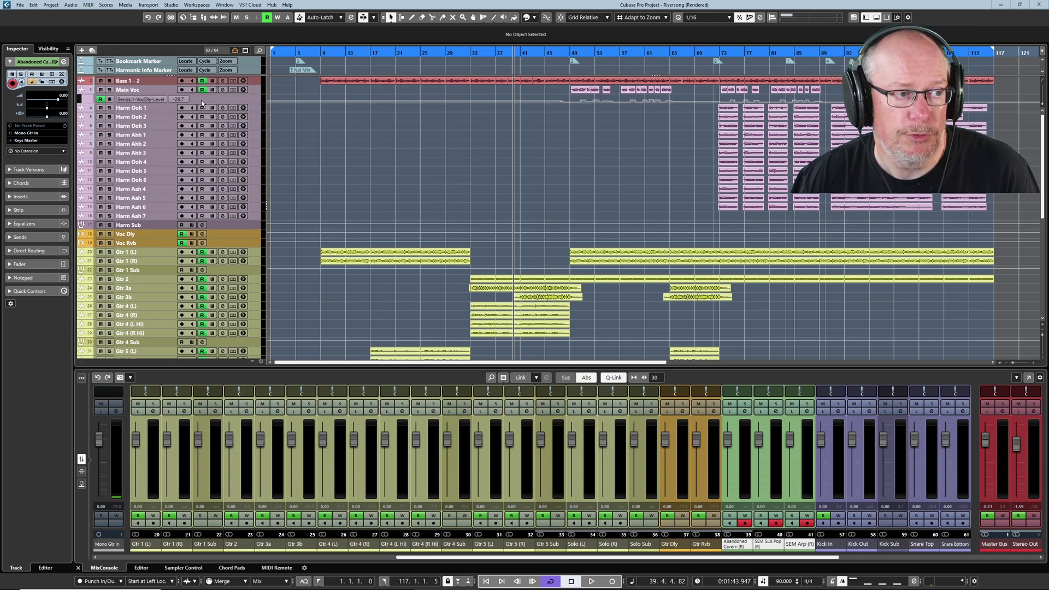
# Zoom the arrangement out and drag the cycle end out to about bar 137
pyautogui.click(20, 6)
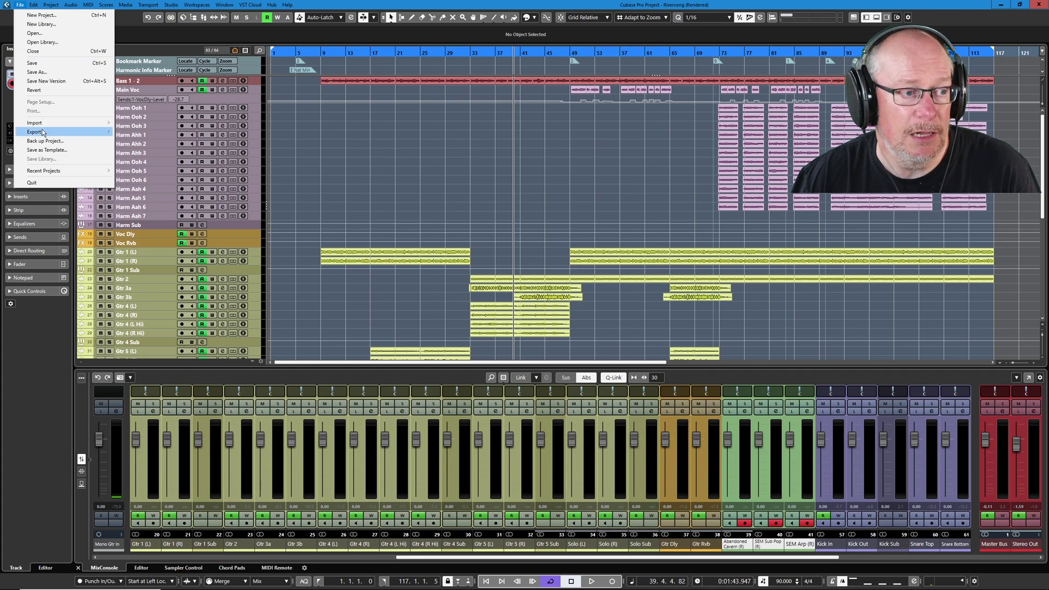
pyautogui.moveTo(44, 132)
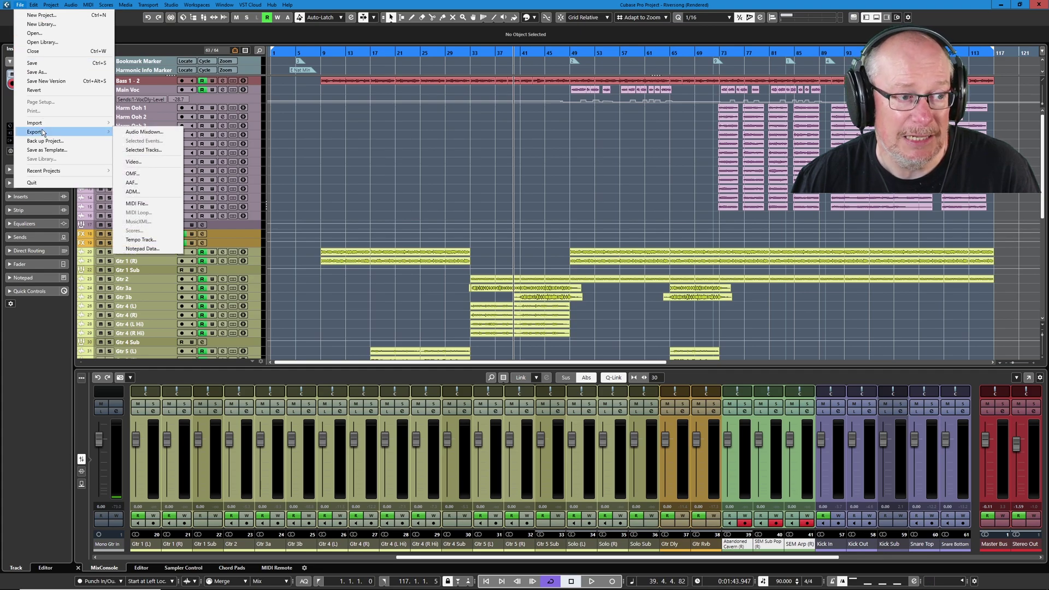
pyautogui.click(139, 132)
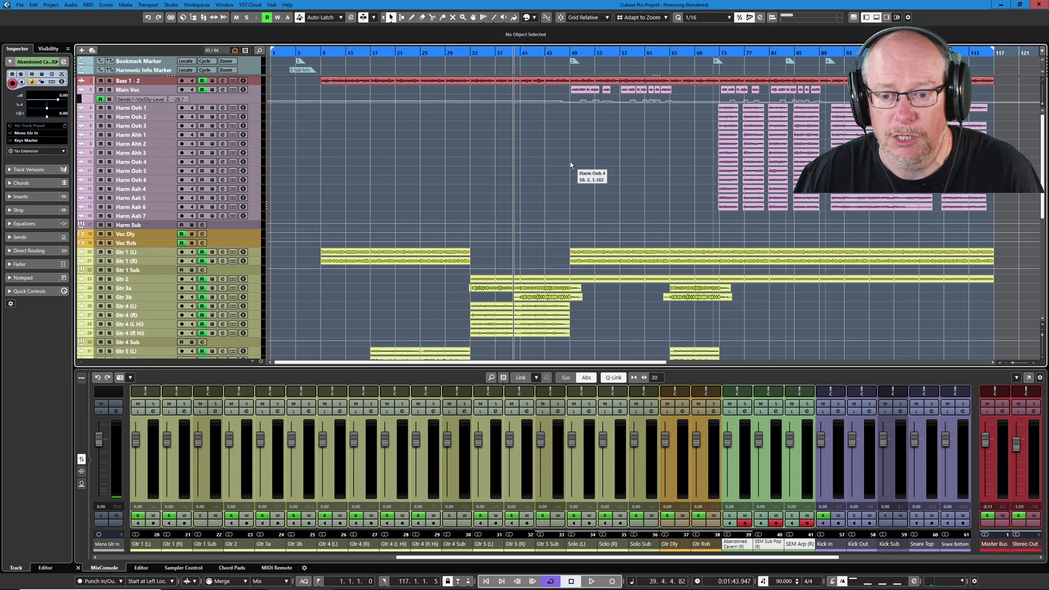
pyautogui.press('g')
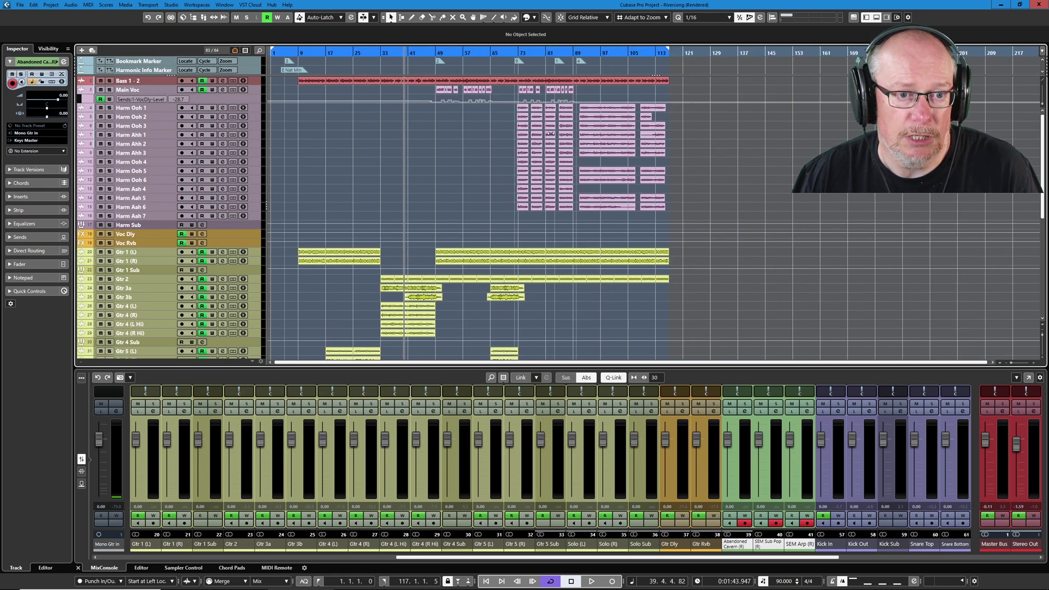
pyautogui.moveTo(672, 50); pyautogui.dragTo(743, 55)
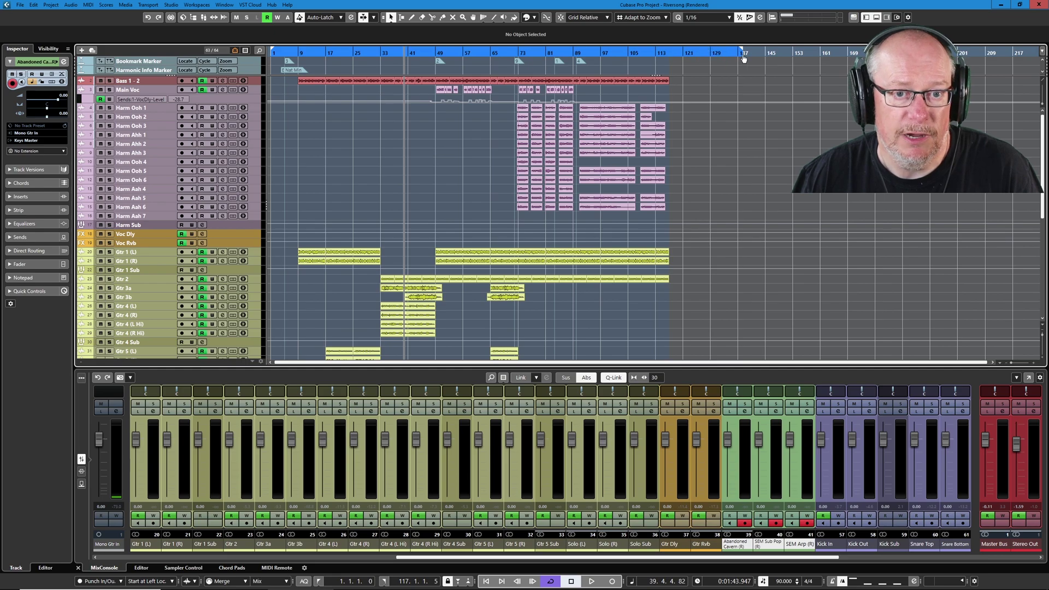
pyautogui.scroll(-5, 715, 205)
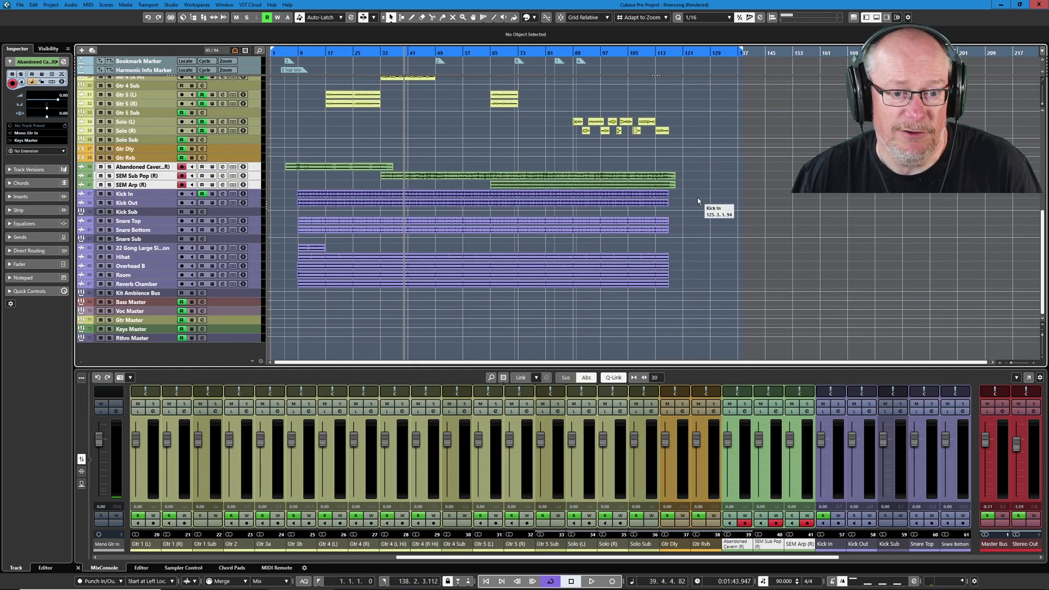
pyautogui.scroll(5, 694, 263)
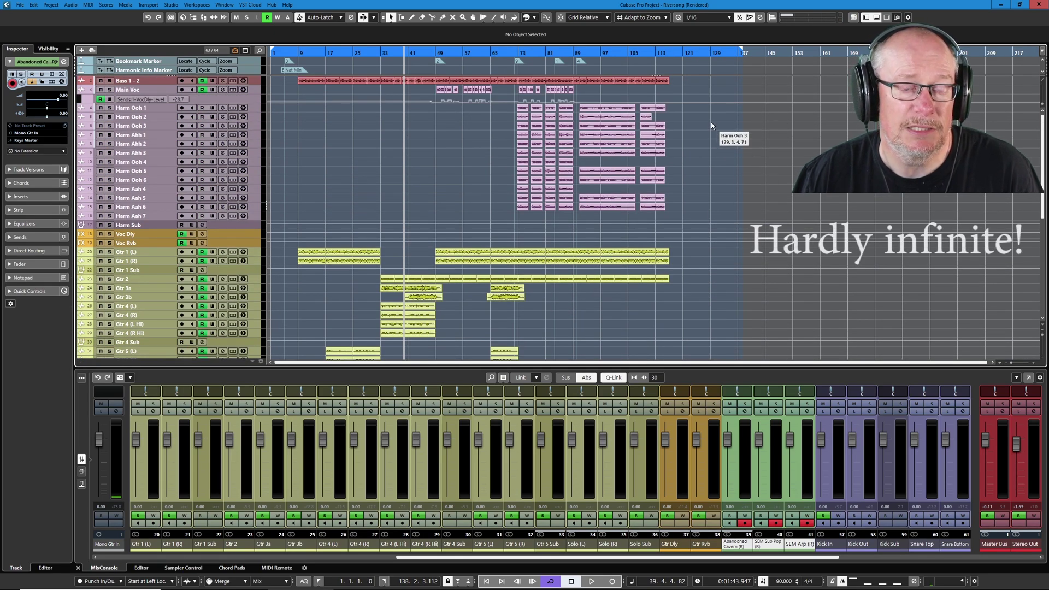
# Open Export Audio Mixdown and switch it to exporting multiple channels
pyautogui.click(20, 4)
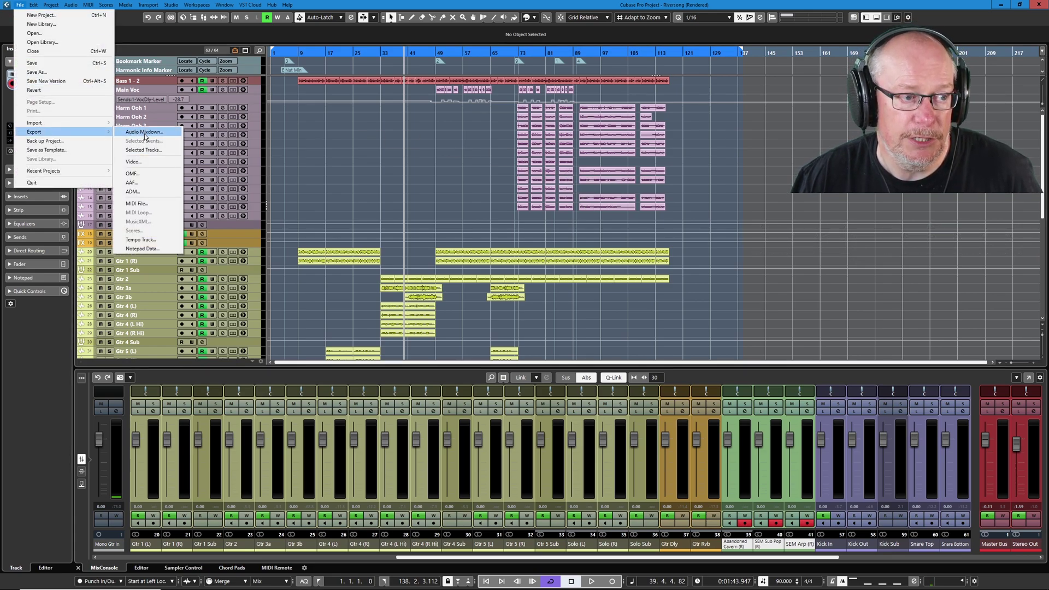
pyautogui.click(145, 133)
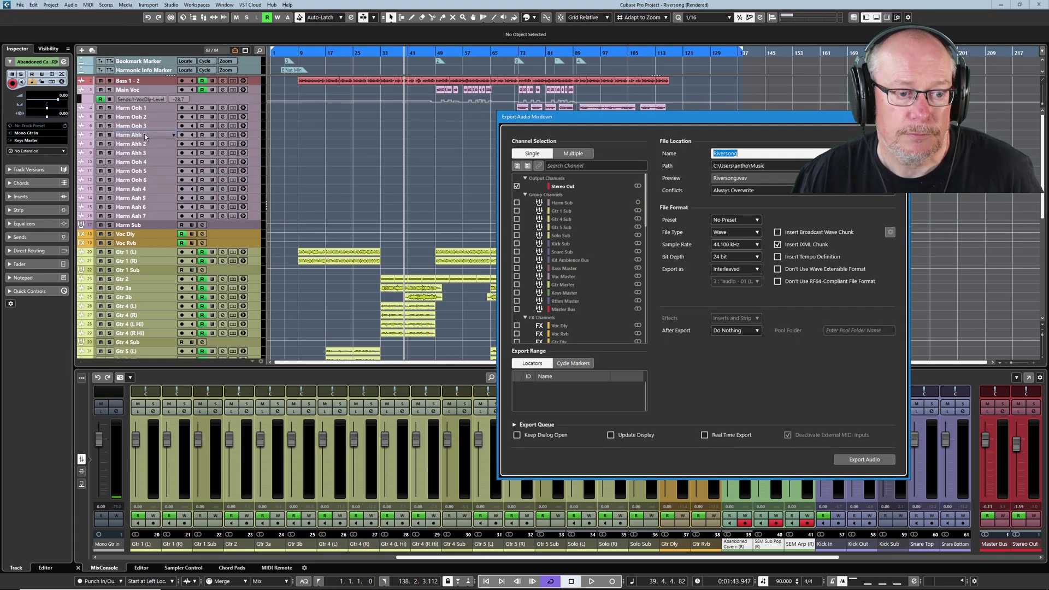
pyautogui.click(579, 155)
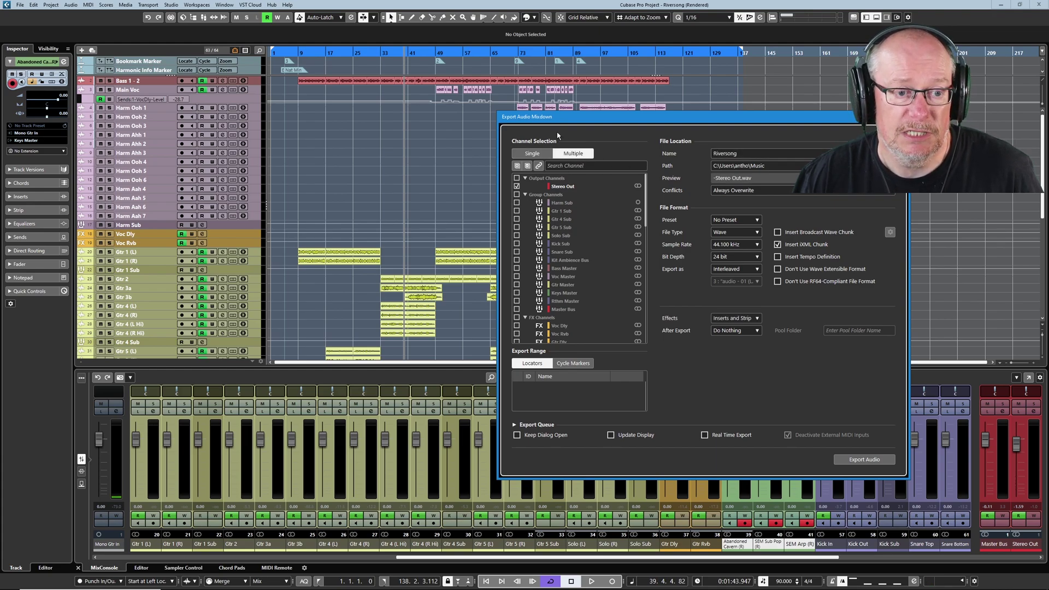
# Tick Output, Group, FX, Instrument, VST Instrument and Audio channels for export
pyautogui.click(516, 178)
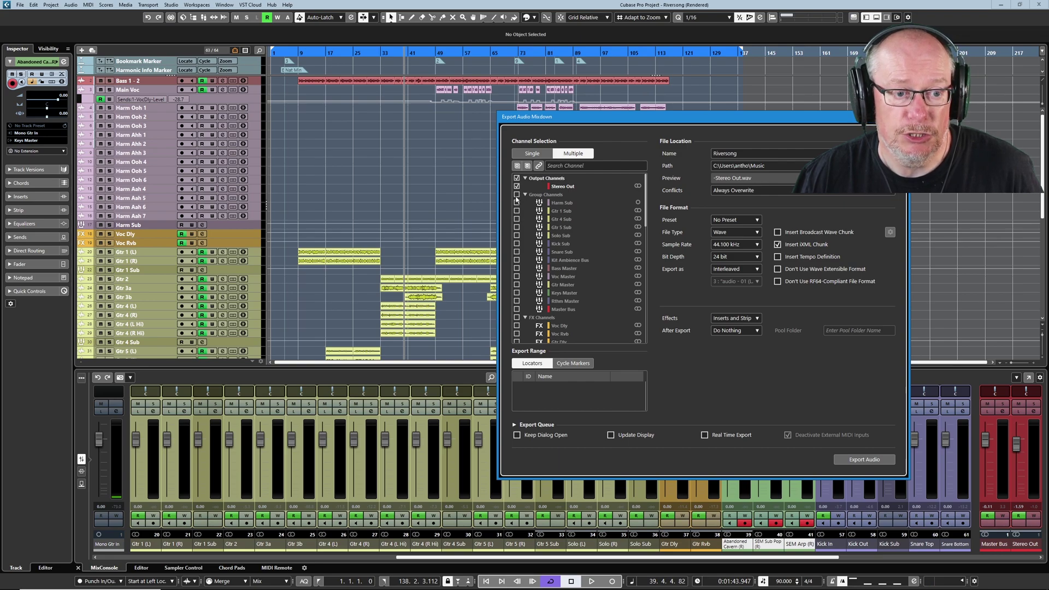
pyautogui.click(516, 194)
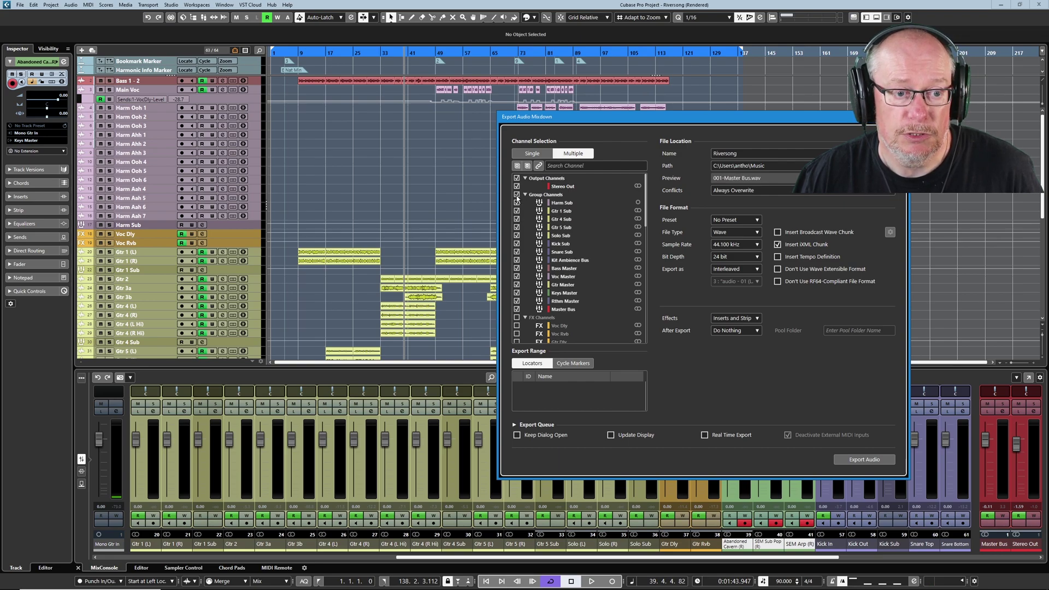
pyautogui.click(517, 317)
pyautogui.scroll(-5, 519, 306)
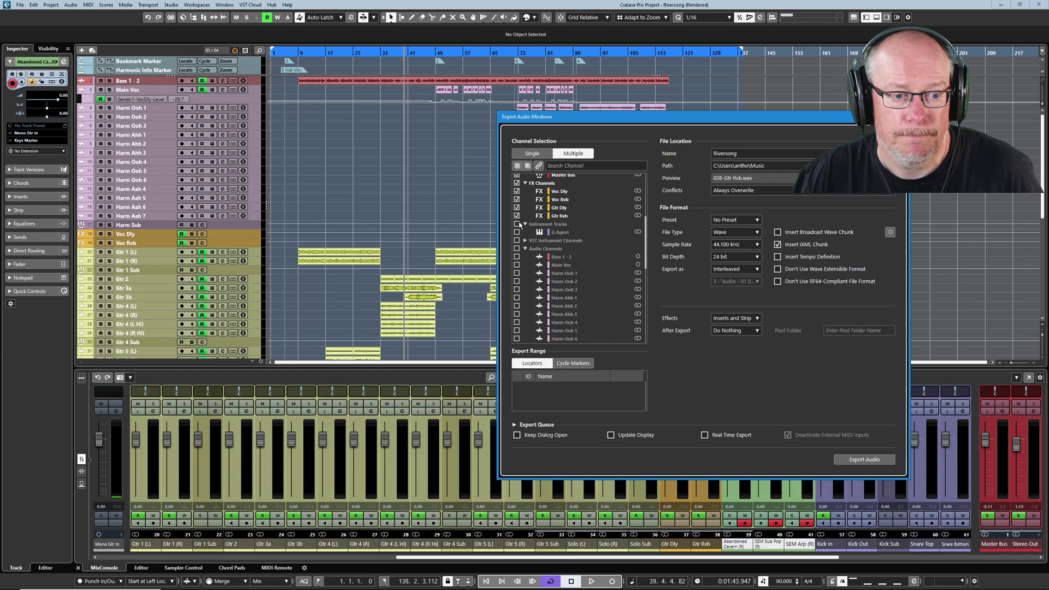
pyautogui.click(517, 225)
pyautogui.click(516, 241)
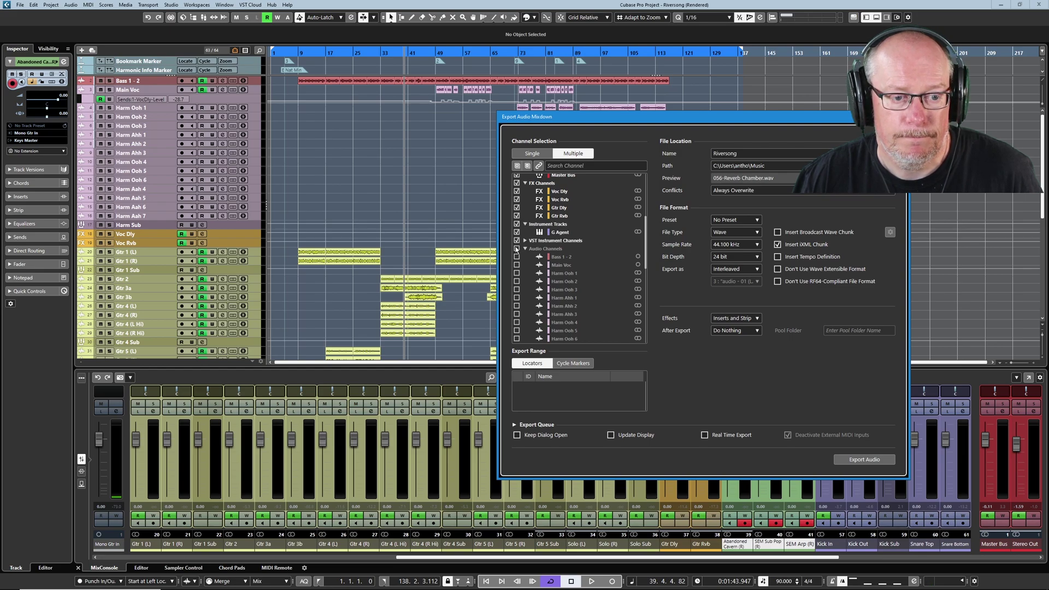
pyautogui.click(516, 249)
pyautogui.scroll(-10, 538, 254)
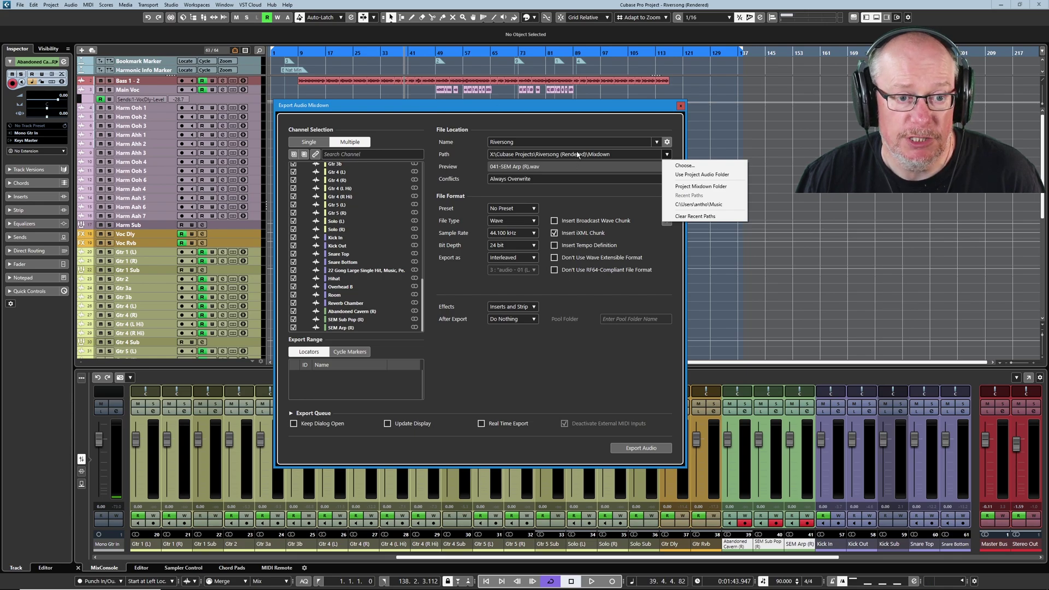
# Keep the Mixdown path and export all chosen channels as WAV stems
pyautogui.click(577, 155)
pyautogui.click(666, 155)
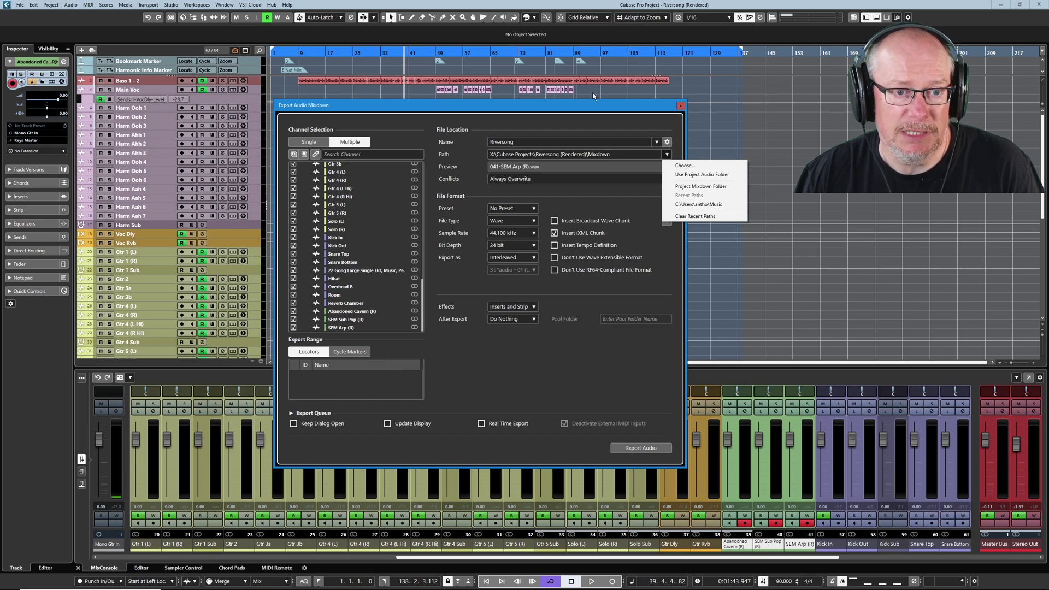
pyautogui.click(590, 115)
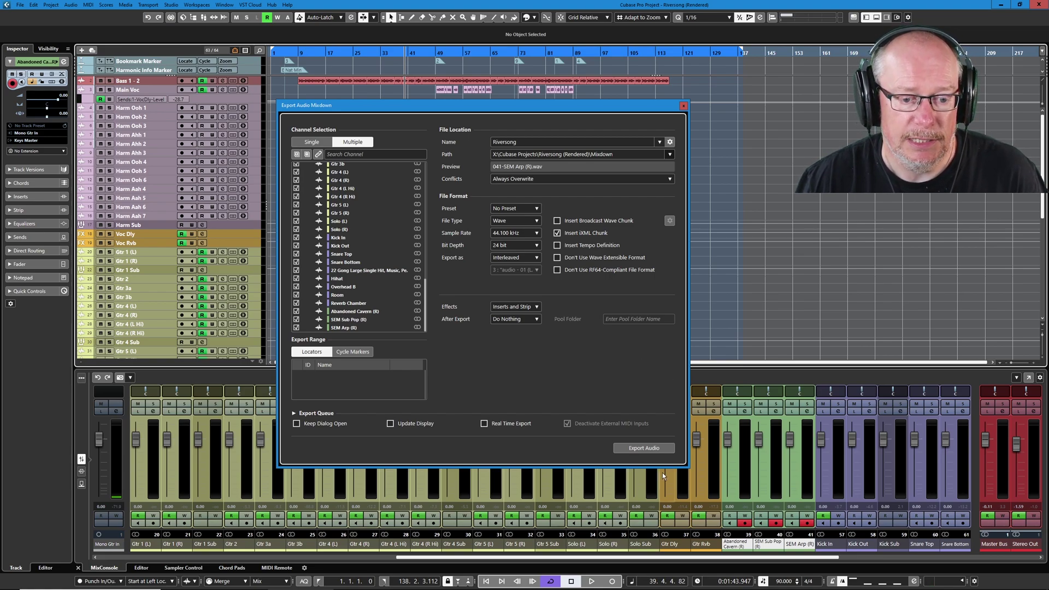
pyautogui.click(642, 449)
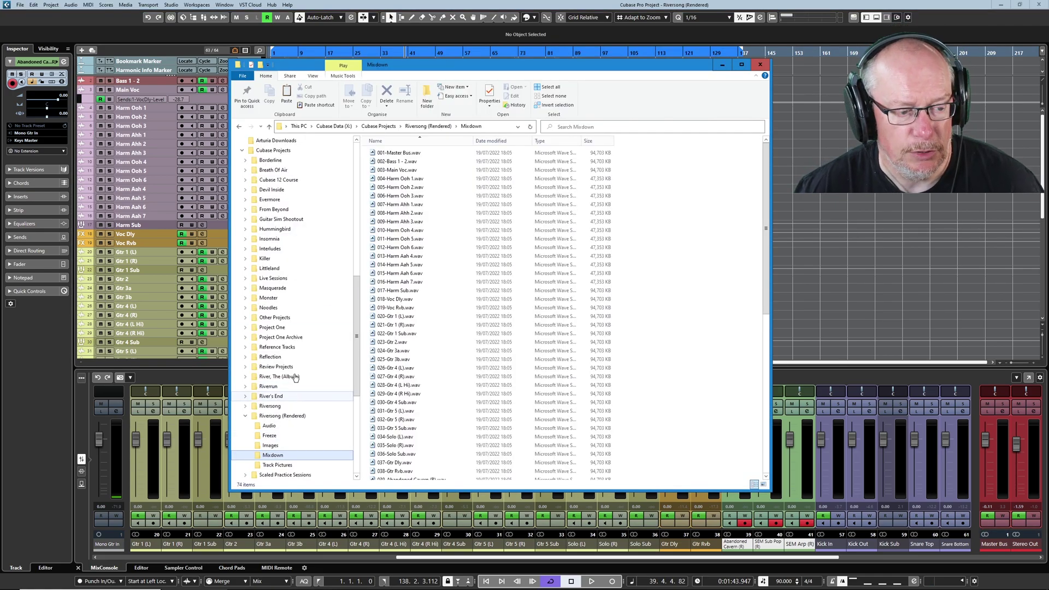
# Scroll through the 74 exported WAV stems in Riversong (Rendered)\Mixdown
pyautogui.scroll(-1, 295, 377)
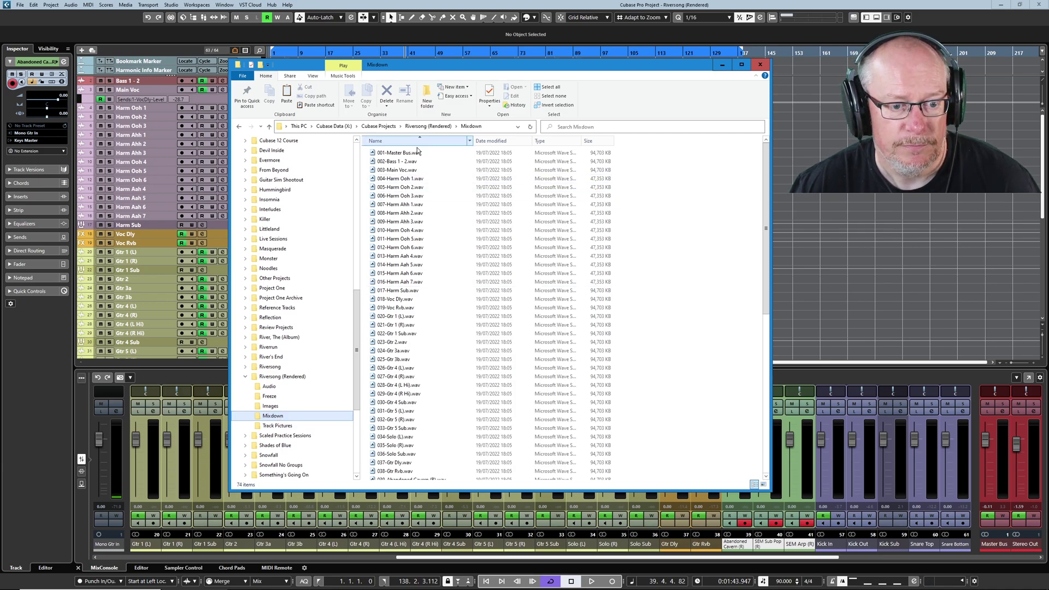
pyautogui.scroll(-8, 443, 237)
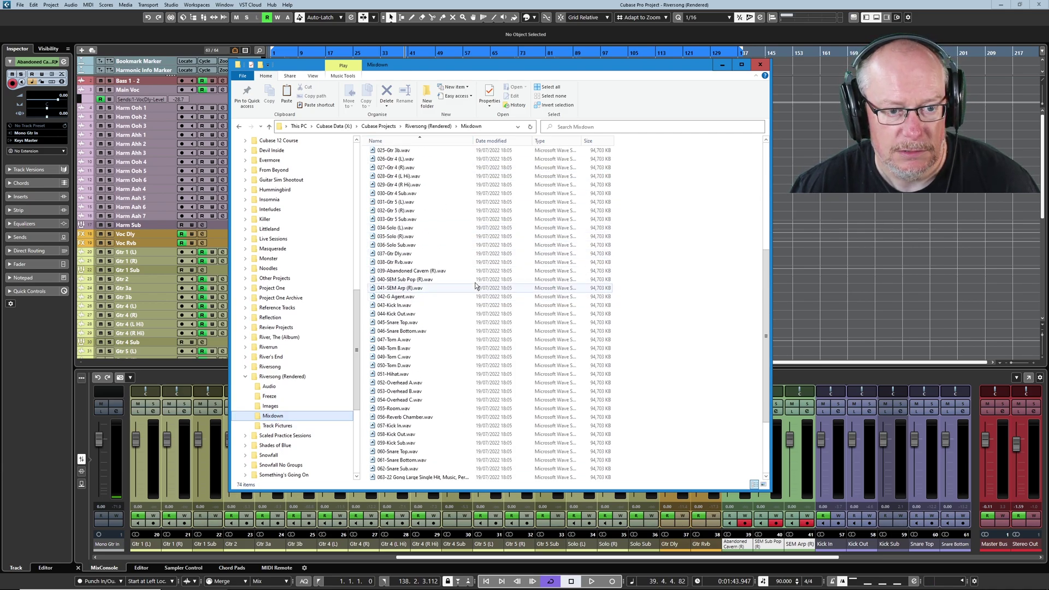
pyautogui.scroll(8, 475, 286)
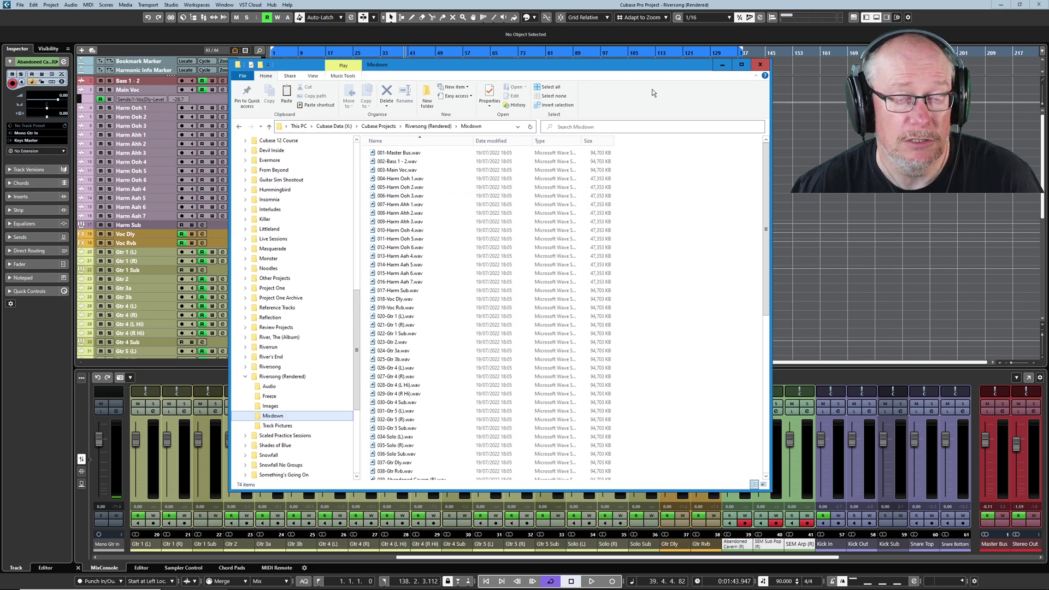
pyautogui.moveTo(670, 70); pyautogui.dragTo(659, 80)
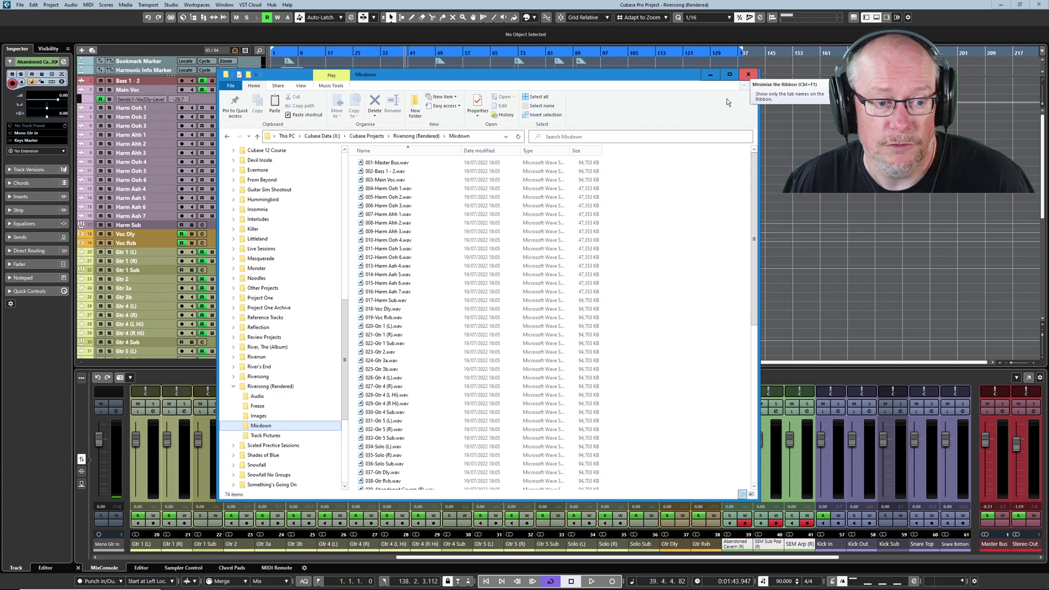
# Close the Mixdown File Explorer window to return to the Cubase project
pyautogui.click(748, 74)
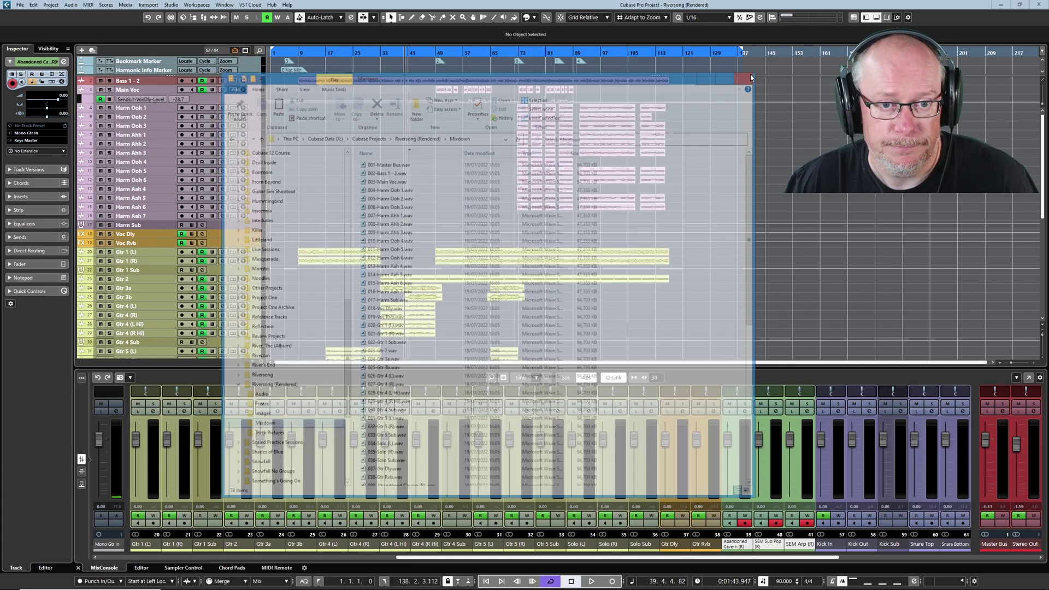